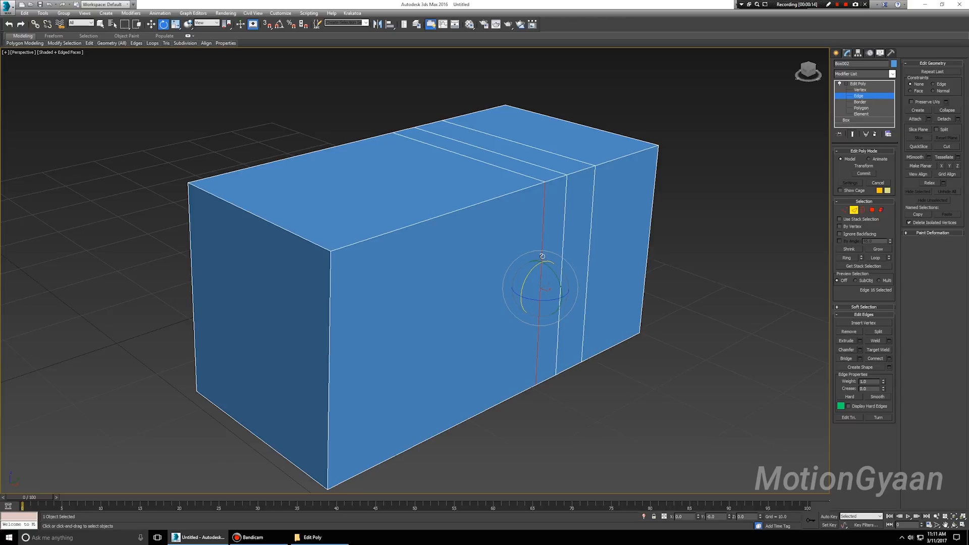
- Move the selected vertical edge along the box's length, away from the two neighbouring cuts
key(w)
alt+middle_drag(552, 298, 547, 312)
drag(567, 286, 507, 308)
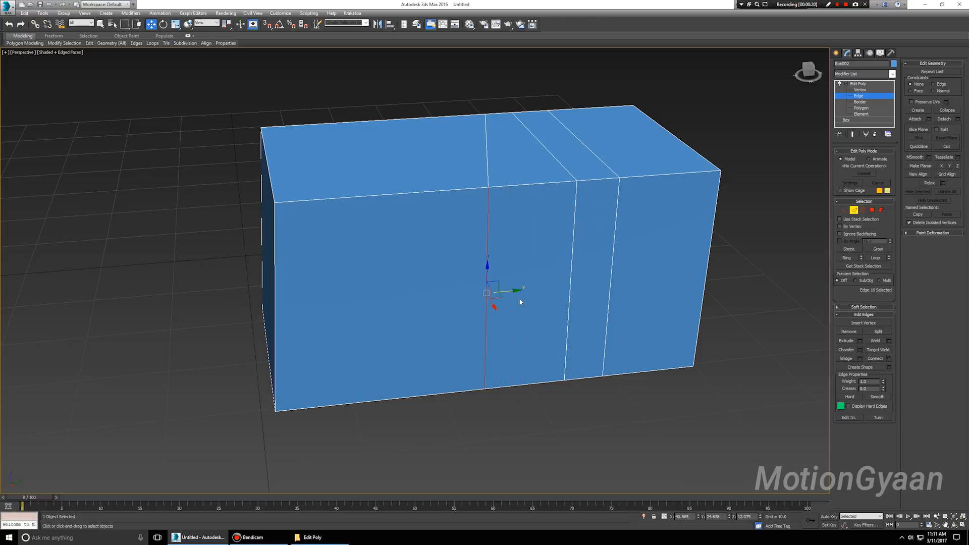
- Try shifting the selected vertical edge into the box and scaling it shorter, and undo these changes
key(r)
drag(490, 275, 468, 302)
key(e)
alt+middle_drag(484, 302, 503, 296)
key(ctrl+z)
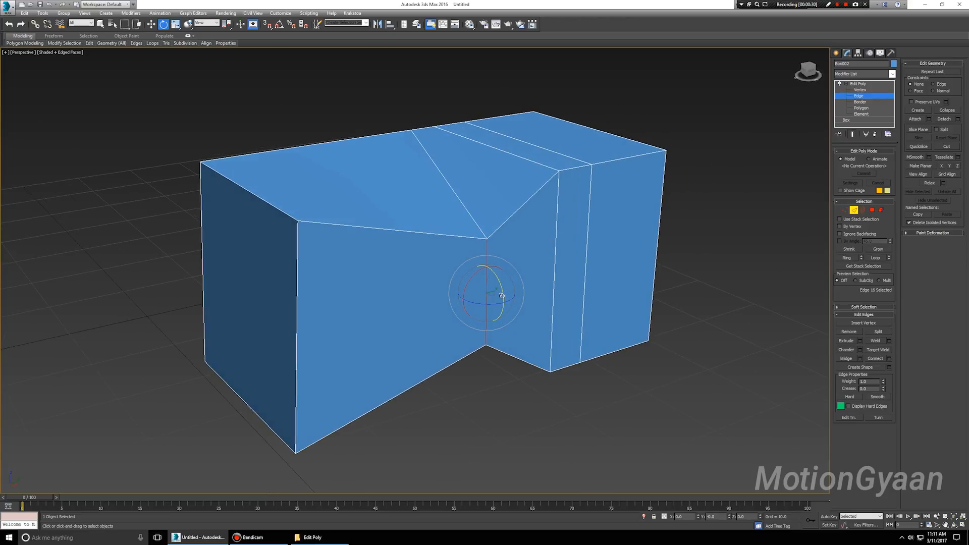
key(ctrl+z)
- Select the vertical edge of the shifted cut, add the adjoining slanted and lengthwise top edges to the selection, and clear it
mouse_move(620, 346)
alt+middle_down()
mouse_move(579, 339)
mouse_move(603, 340)
alt+middle_up()
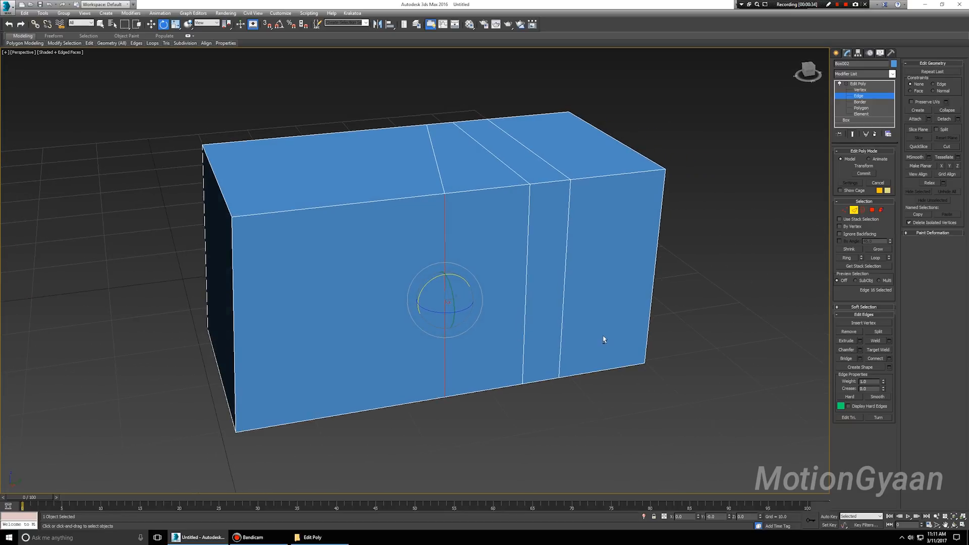
alt+middle_drag(523, 291, 536, 294)
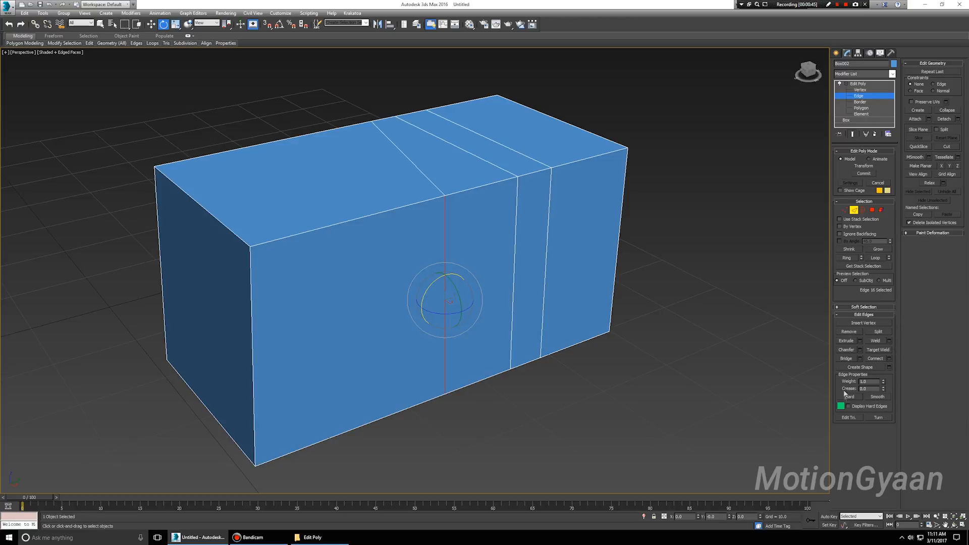
alt+middle_drag(648, 337, 588, 356)
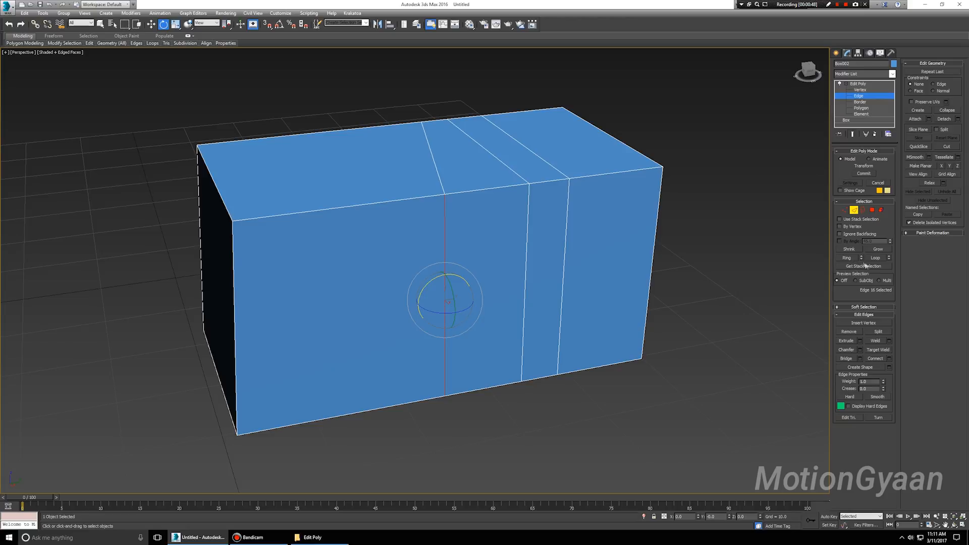
alt+middle_drag(399, 296, 517, 250)
click(497, 245)
click(404, 241)
click(483, 225)
click(470, 241)
ctrl+click(467, 216)
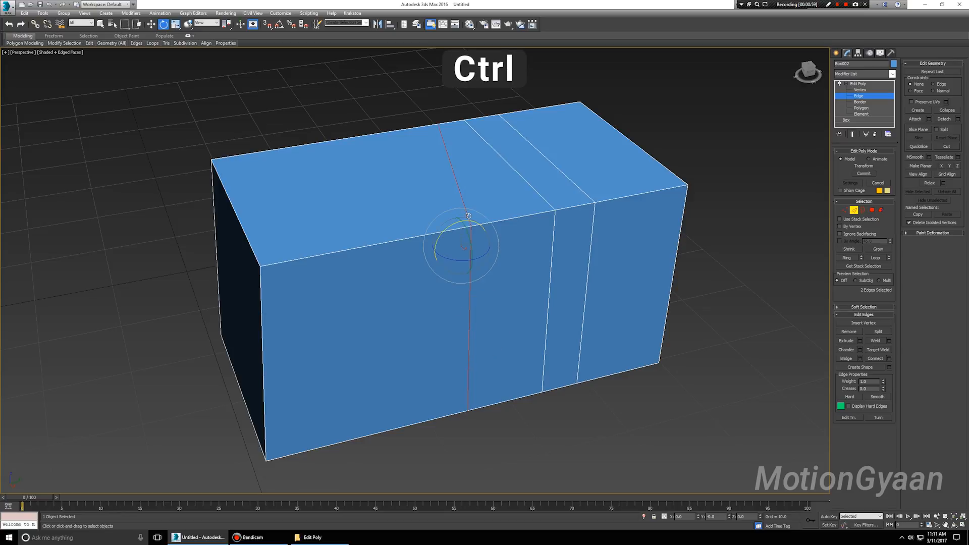
ctrl+click(493, 223)
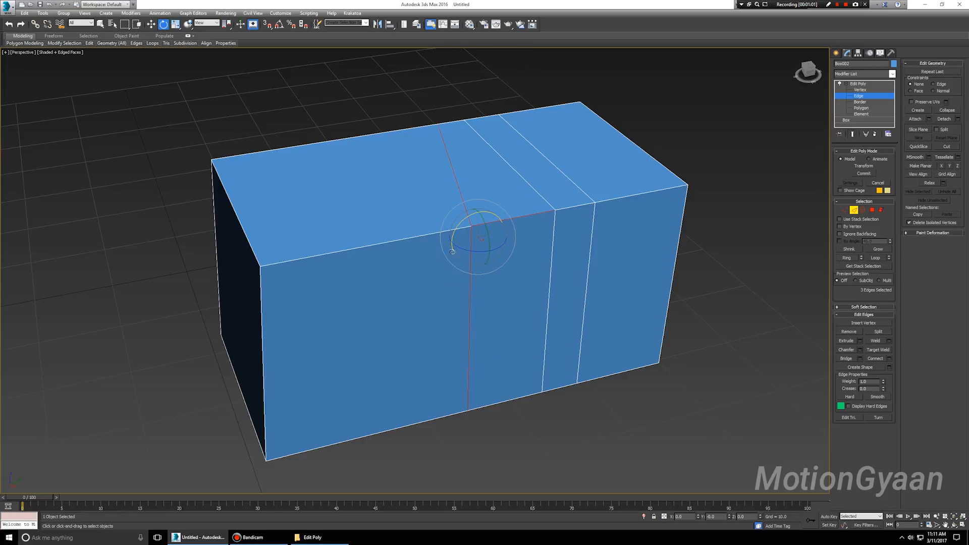
ctrl+click(441, 232)
click(573, 418)
- Select only the slanted edge across the box's top face, view it from both sides, and clear the selection
alt+middle_drag(524, 337, 476, 292)
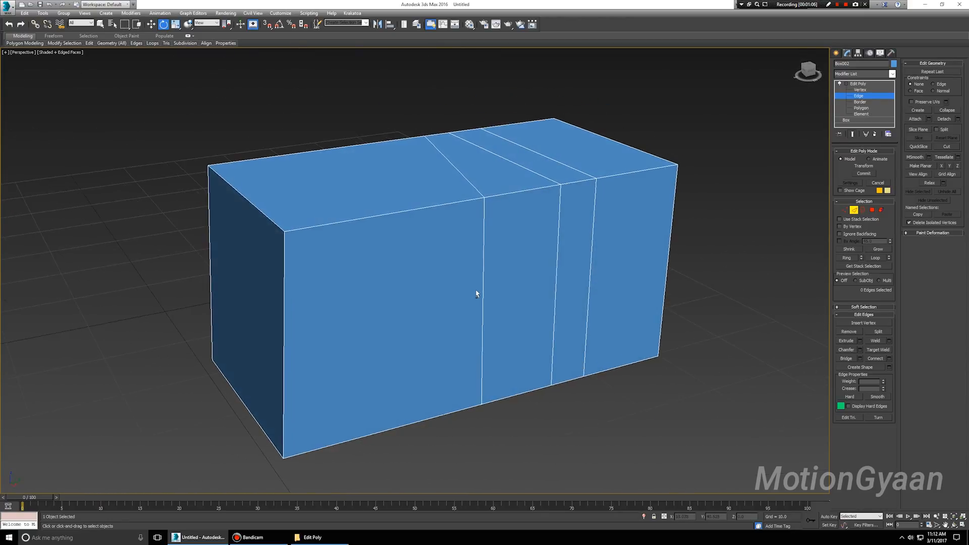
alt+middle_drag(493, 189, 499, 162)
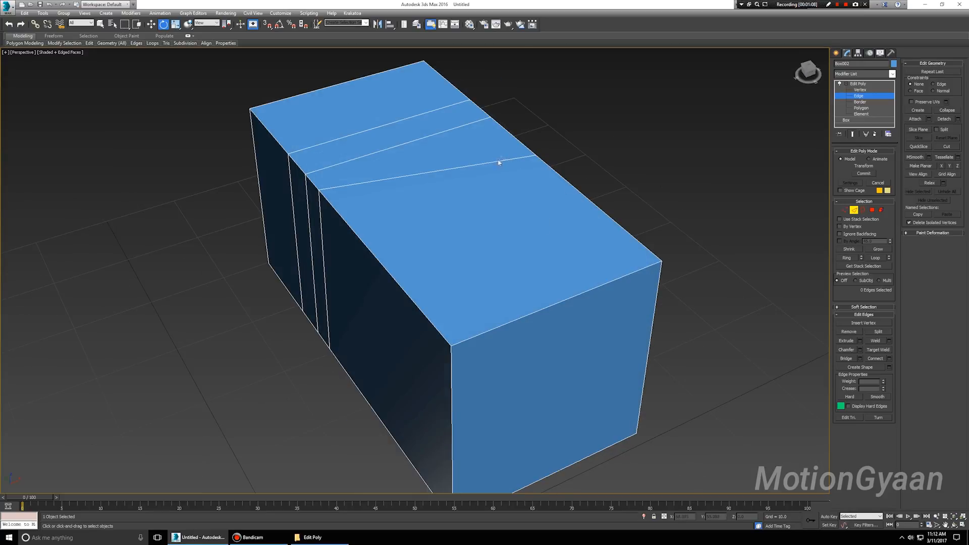
click(349, 184)
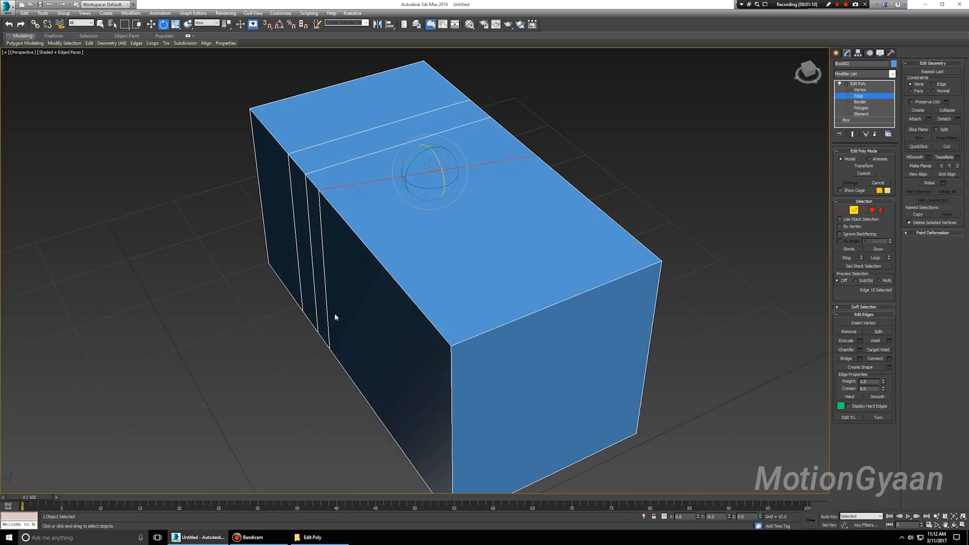
alt+middle_drag(639, 276, 557, 268)
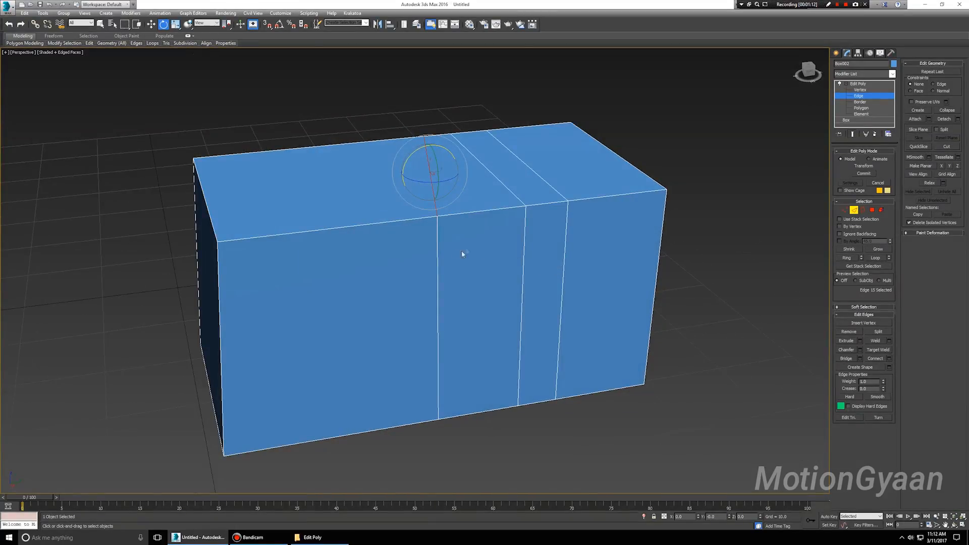
alt+middle_drag(466, 343, 502, 343)
click(575, 389)
- Select all the vertical edges around the box at once with a region across its side, and clear the selection
middle_drag(575, 389, 596, 356)
alt+middle_drag(368, 243, 444, 248)
click(456, 256)
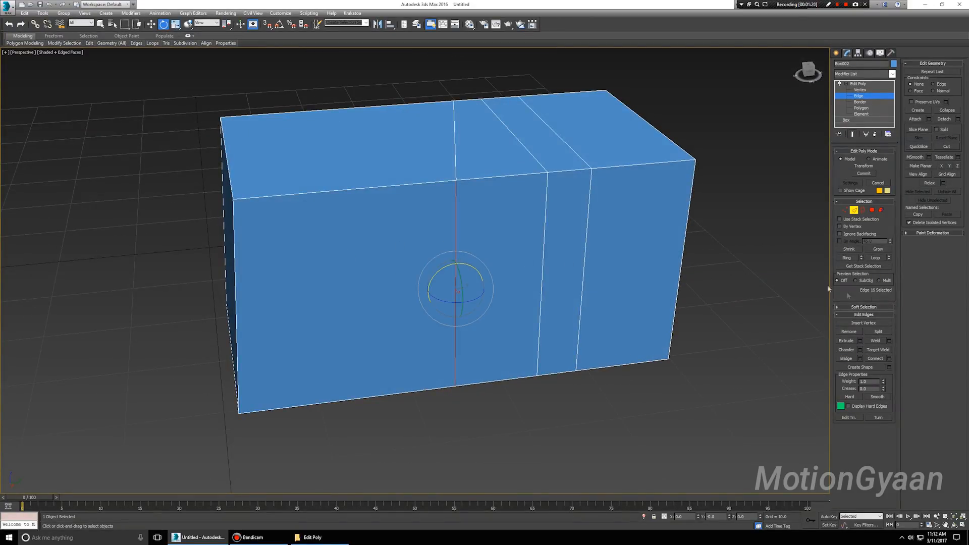
alt+middle_drag(337, 266, 516, 247)
alt+middle_drag(443, 318, 285, 293)
drag(733, 307, 722, 301)
alt+middle_drag(722, 301, 264, 318)
click(210, 291)
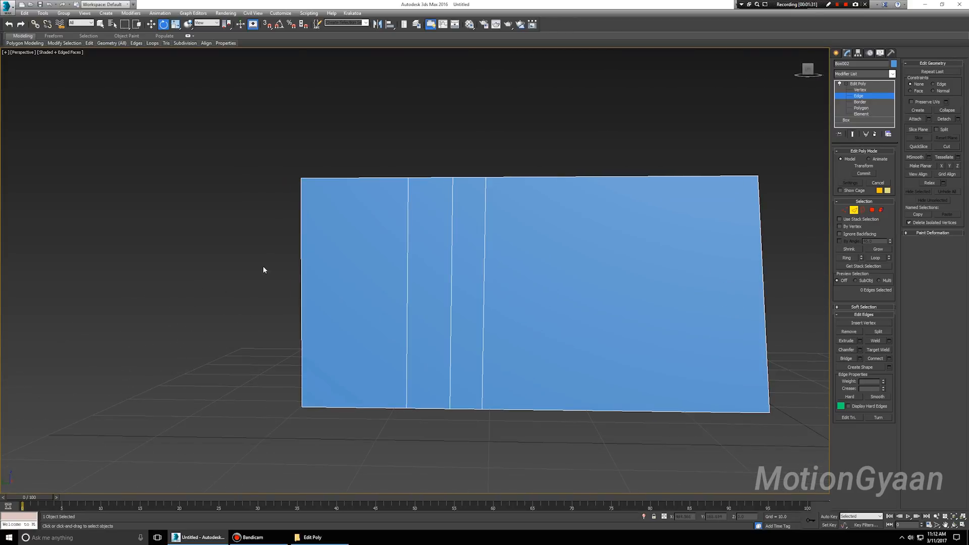
drag(677, 301, 801, 296)
alt+middle_drag(411, 350, 415, 301)
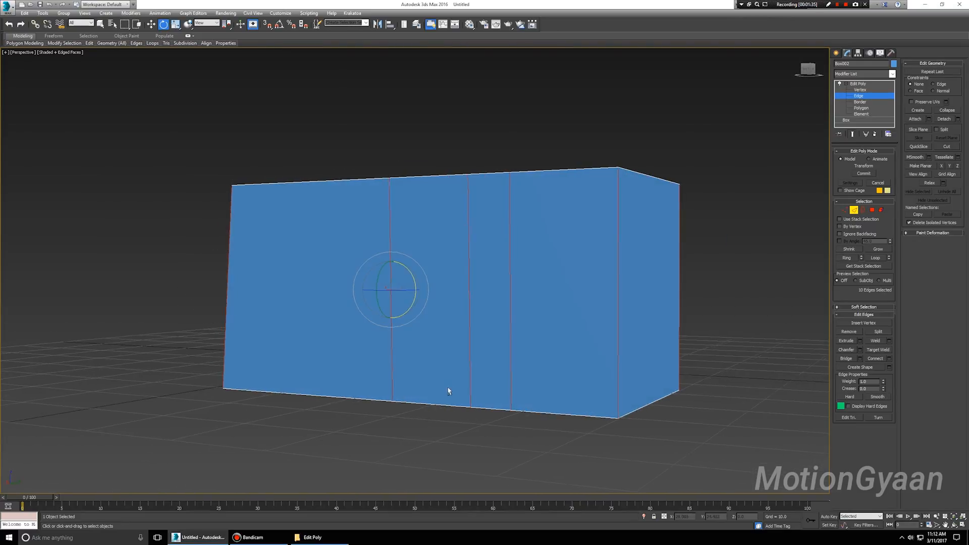
alt+middle_drag(448, 392, 487, 396)
click(500, 443)
- Select the vertical edge of the shifted cut and extend the selection to its ring of parallel edges
click(487, 393)
click(848, 260)
alt+middle_drag(82, 309, 200, 302)
alt+middle_drag(328, 333, 205, 348)
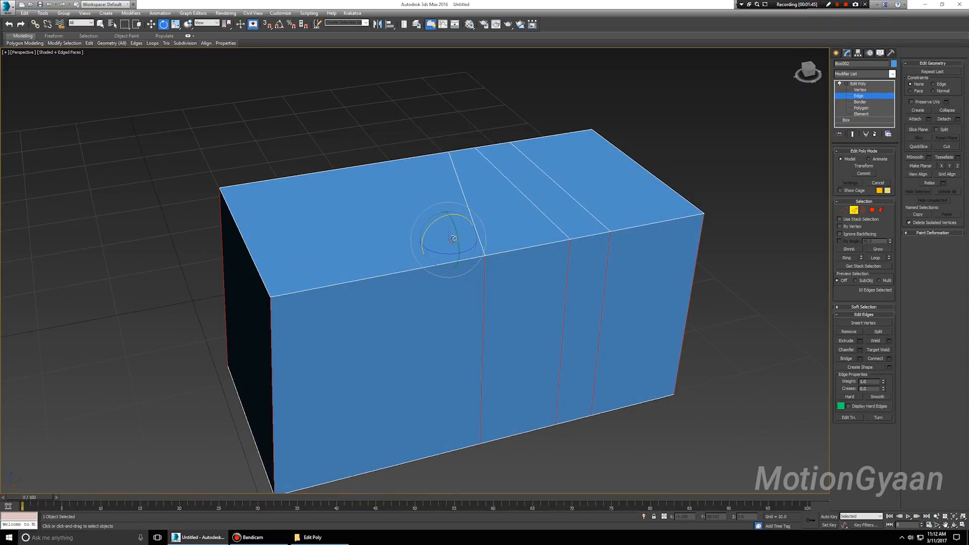
- Select the slanted top edge, region-select the crosswise edges through the middle of the end face, and clear the selection
click(475, 234)
alt+middle_drag(480, 372, 487, 70)
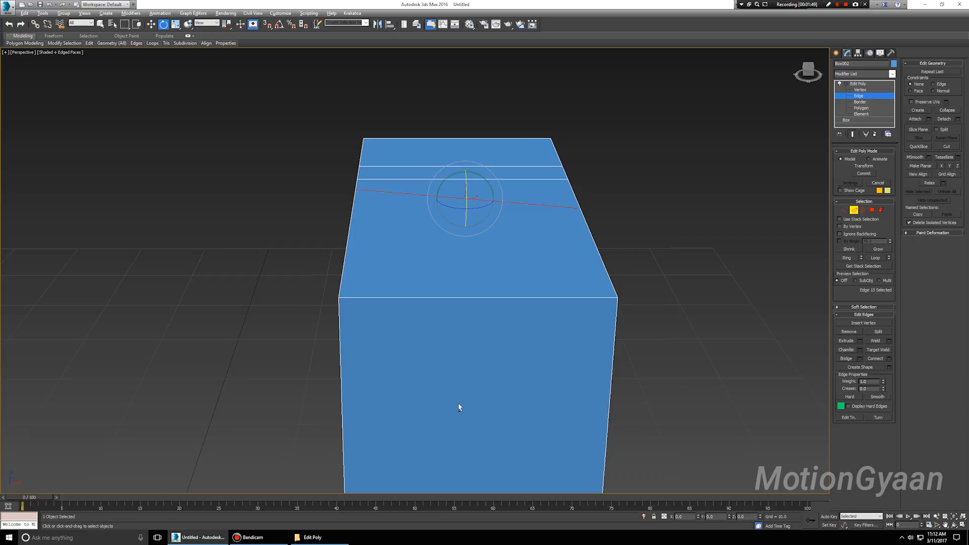
alt+middle_drag(459, 407, 459, 386)
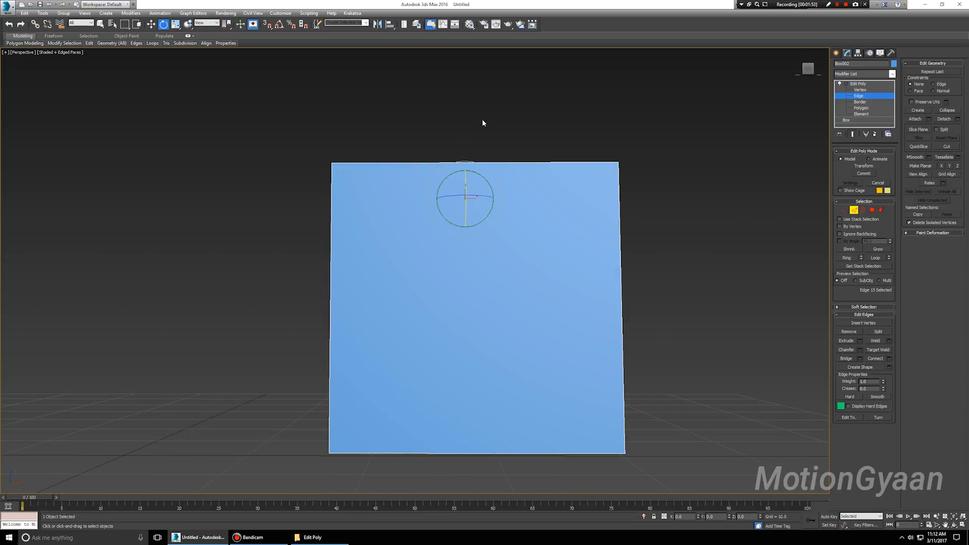
drag(465, 120, 500, 510)
alt+middle_drag(508, 372, 444, 395)
alt+middle_drag(522, 348, 584, 319)
alt+middle_drag(573, 218, 662, 380)
click(662, 380)
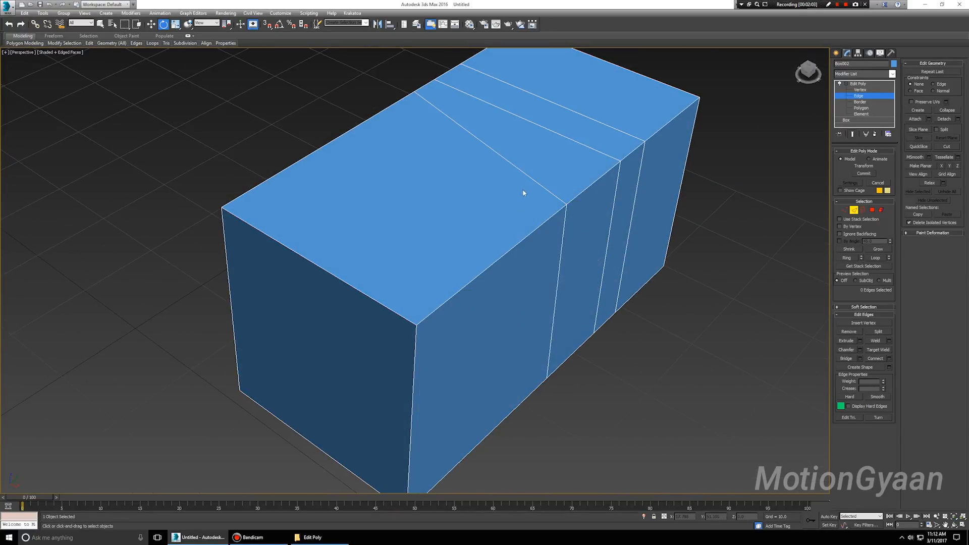
- Select the slanted top edge and extend the selection to its loop around the box
click(535, 185)
click(878, 257)
alt+middle_drag(542, 348, 507, 173)
click(544, 306)
click(540, 304)
- Select the top edges of all three cuts, extend them to full loops around the box, and clear the selection
click(549, 221)
ctrl+click(457, 209)
ctrl+click(598, 224)
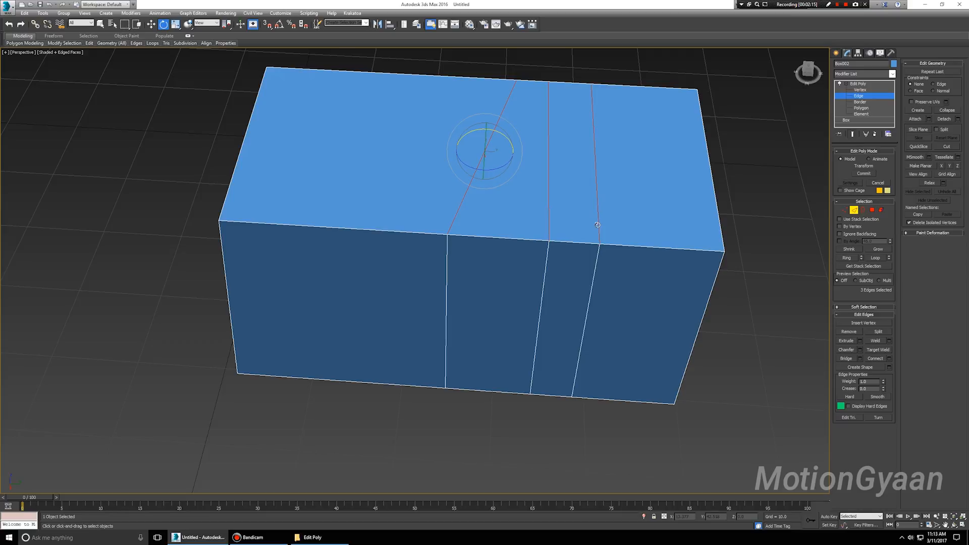
click(875, 258)
alt+middle_drag(571, 331, 600, 414)
click(600, 414)
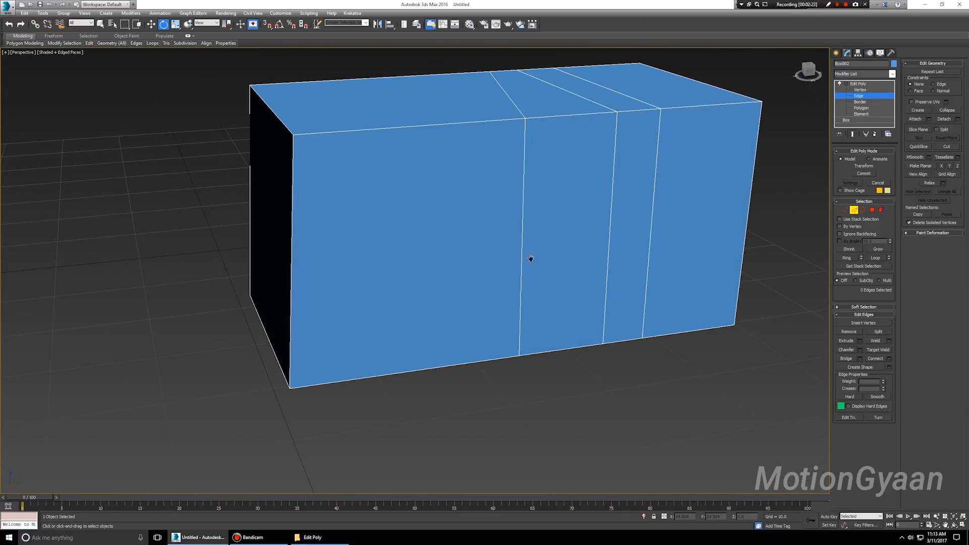
- Select the whole edge loop of the shifted cut directly from its vertical edge, and clear the selection
alt+middle_drag(530, 259, 562, 314)
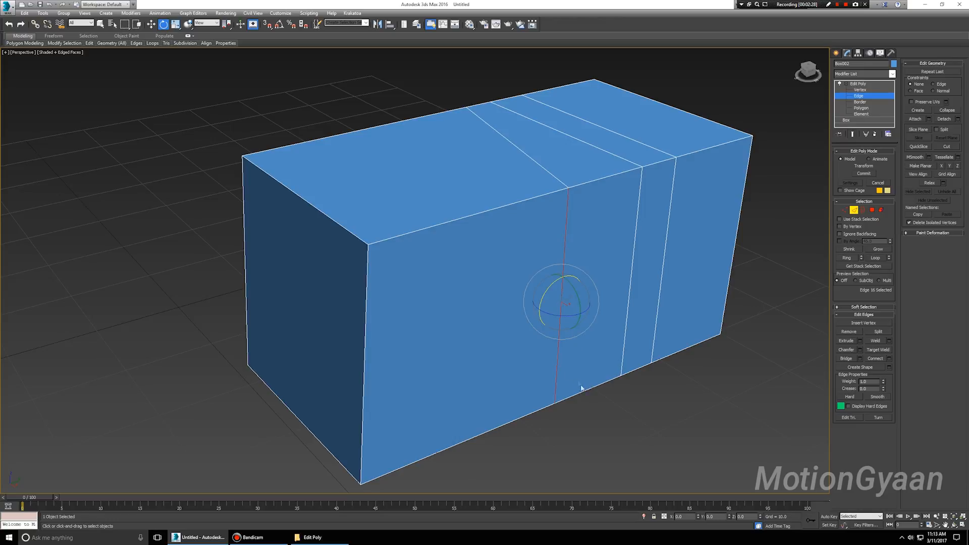
click(556, 355)
double_click(556, 355)
alt+middle_drag(556, 355, 542, 251)
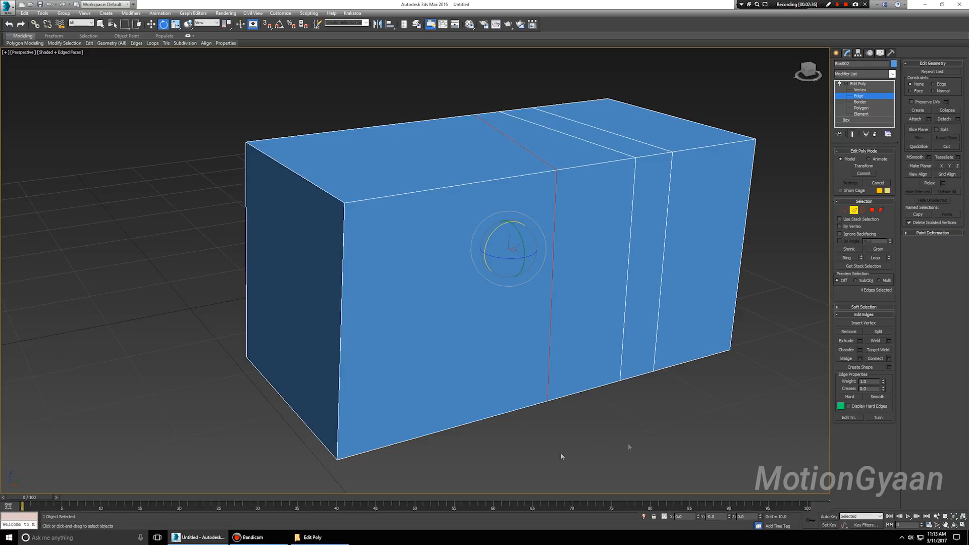
click(613, 441)
- Try extruding the short top edge at the box's uncut end to a height of about 23.5 with an adjusted width, and cancel
alt+middle_drag(565, 316, 548, 312)
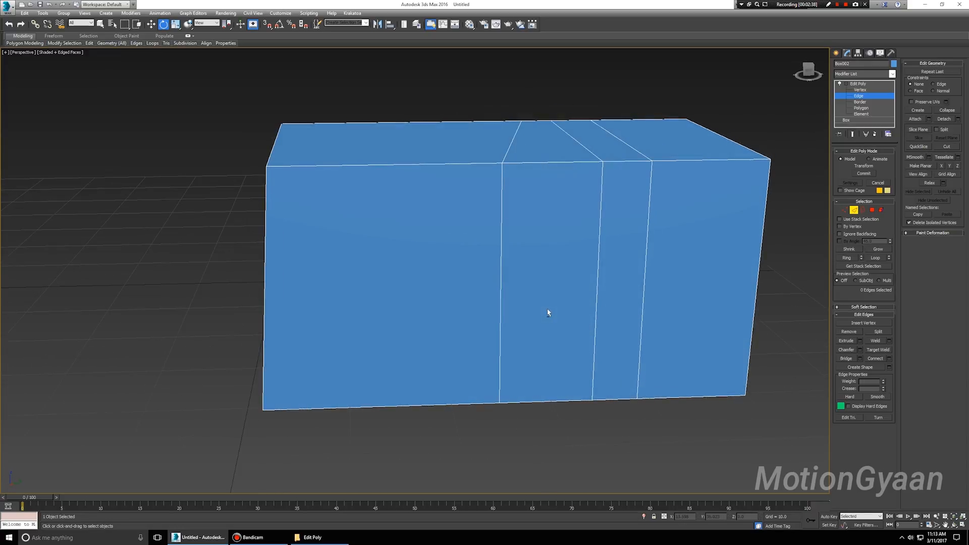
alt+middle_drag(665, 399, 825, 331)
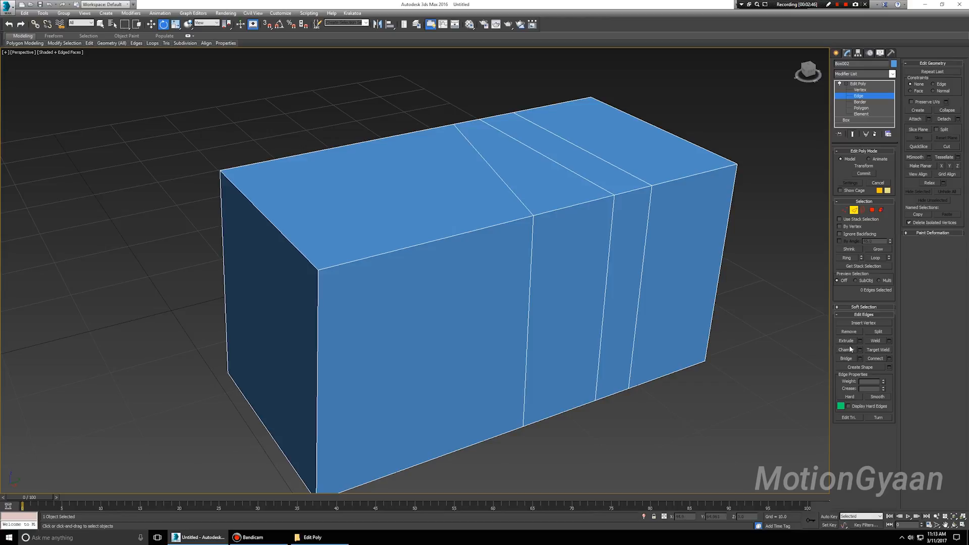
click(278, 231)
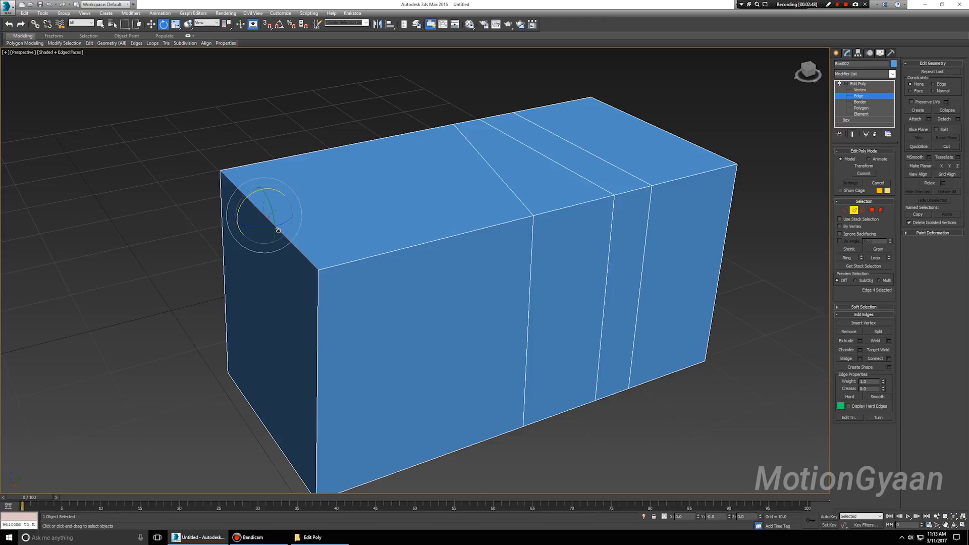
click(859, 340)
alt+middle_drag(322, 264, 432, 260)
middle_drag(262, 252, 428, 263)
alt+middle_drag(496, 252, 508, 258)
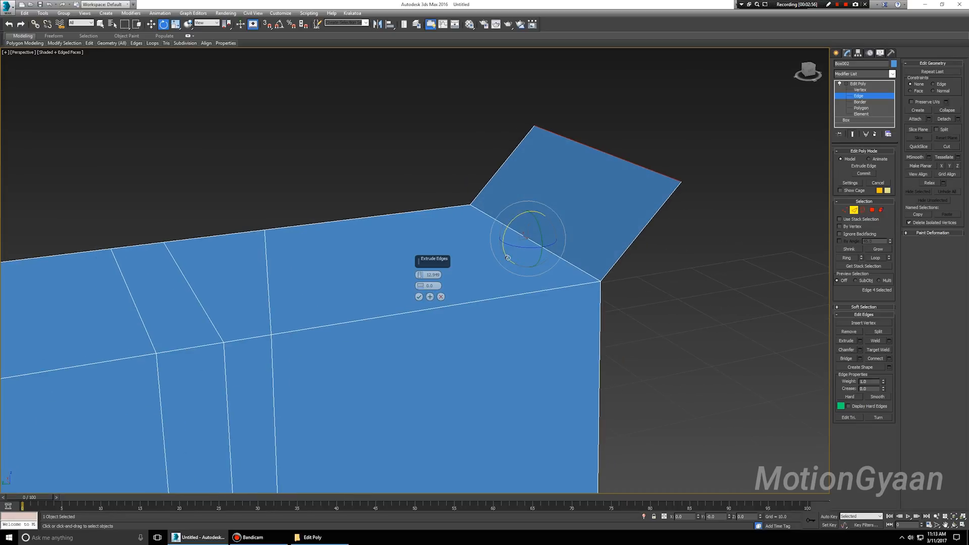
drag(422, 276, 473, 221)
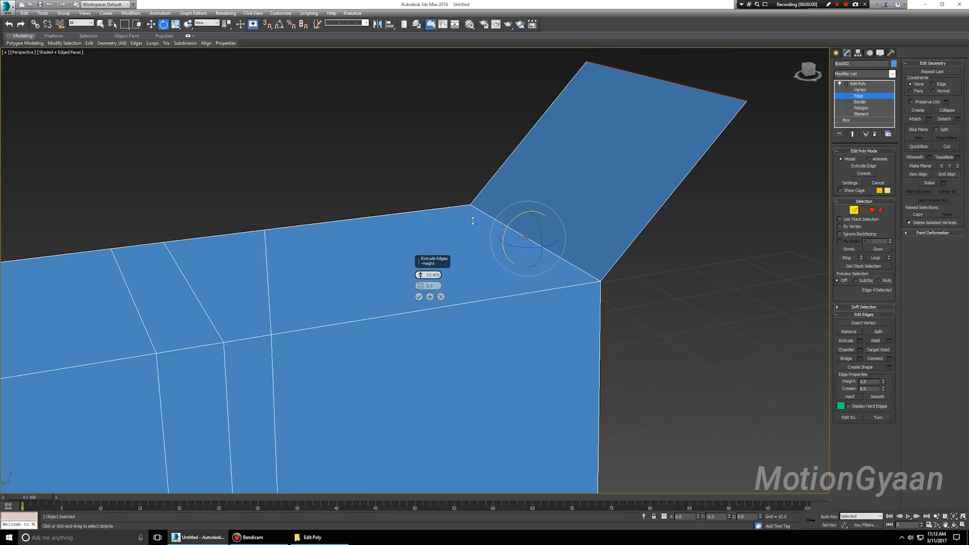
drag(422, 286, 467, 220)
click(440, 297)
- Add the end face's bottom edge to the selected top edge and preview a single-segment chamfer on both
alt+middle_drag(688, 344, 612, 342)
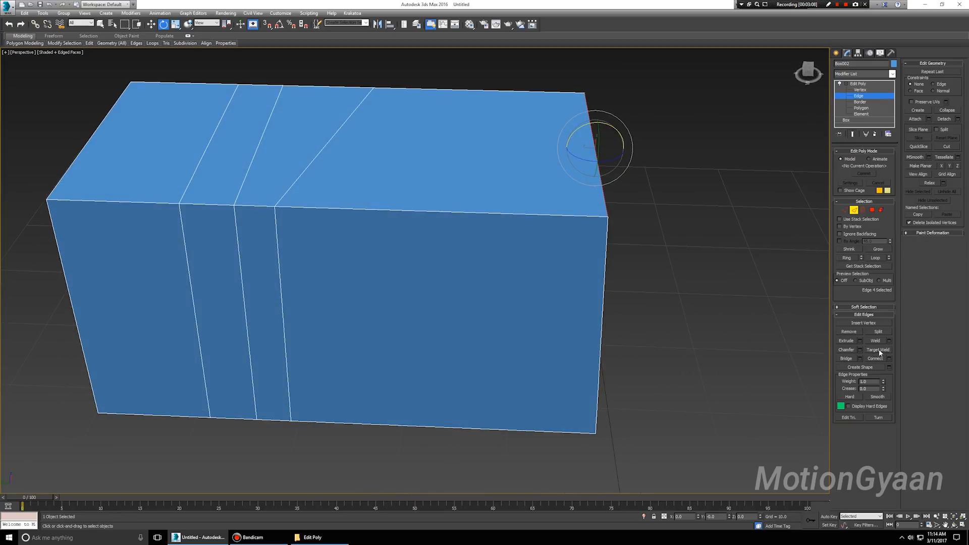
alt+middle_drag(525, 249, 562, 333)
click(562, 380)
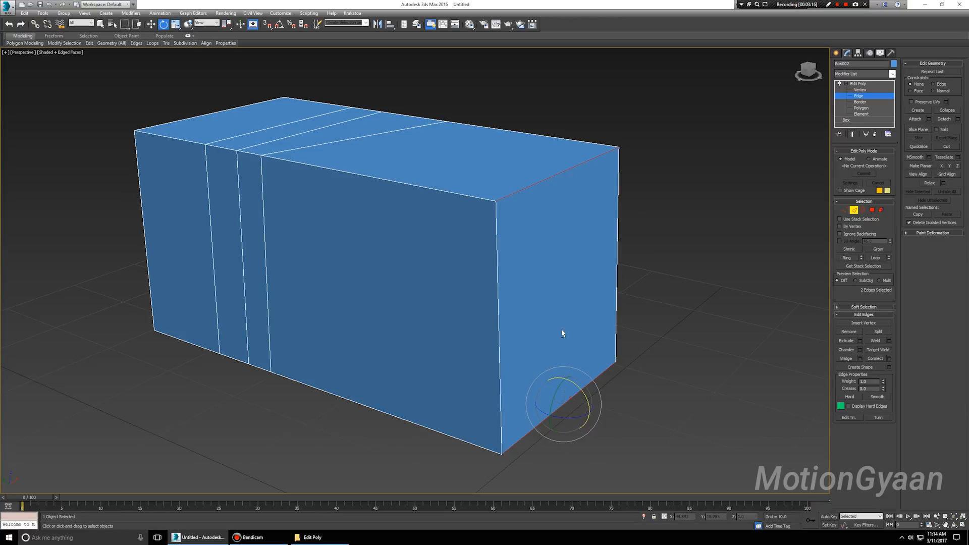
click(860, 350)
drag(421, 297, 437, 259)
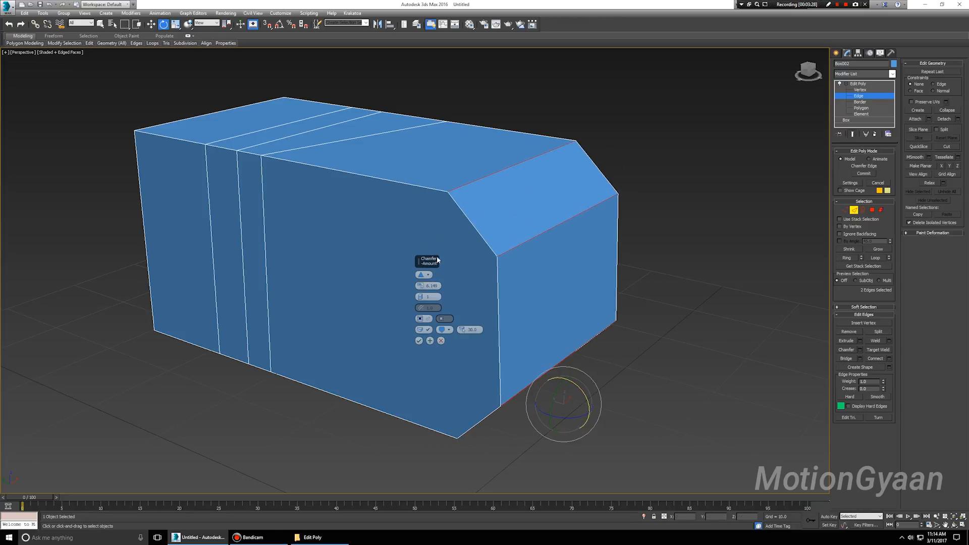
- Raise the chamfer's segments to 4 and beyond for a rounded end profile, and cancel the chamfer
click(421, 295)
click(420, 295)
click(420, 295)
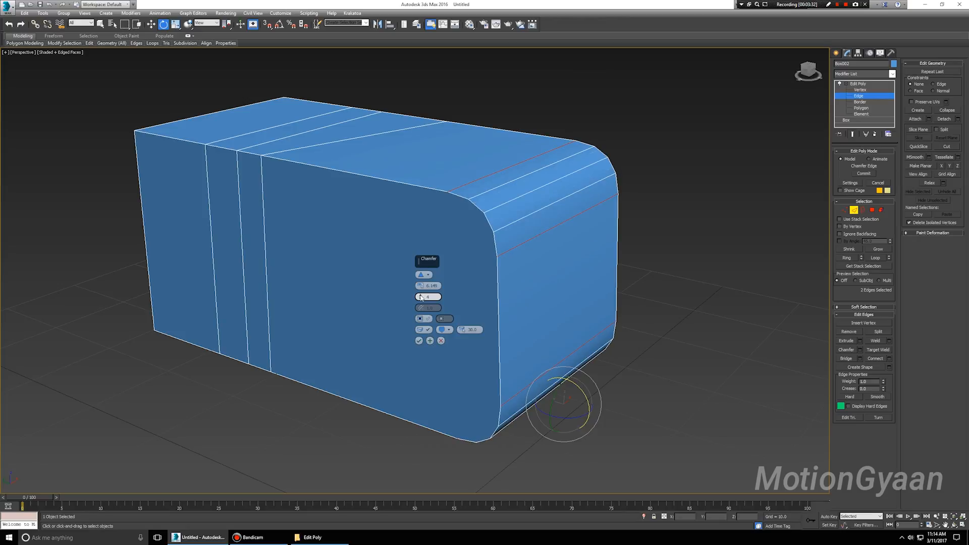
click(420, 295)
click(421, 295)
click(420, 295)
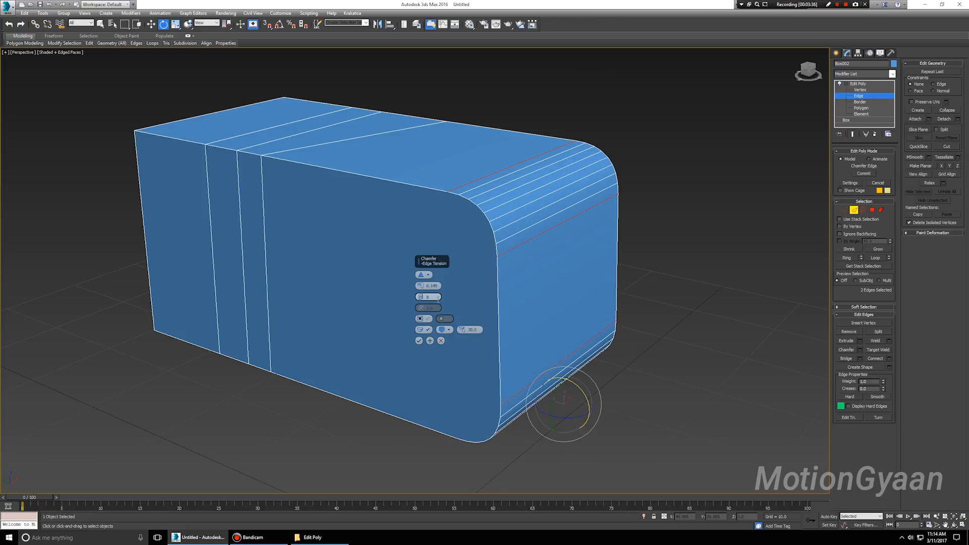
click(441, 341)
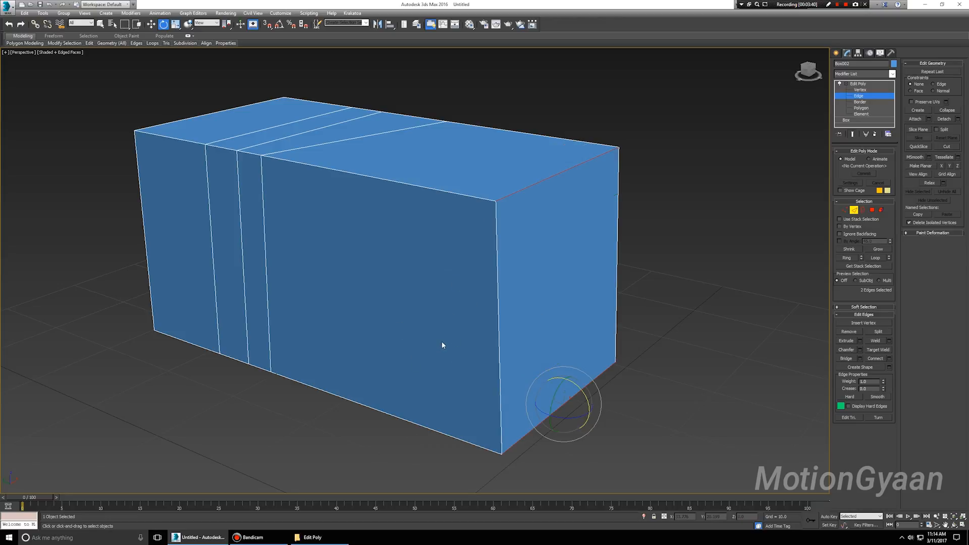
alt+middle_drag(534, 324, 597, 313)
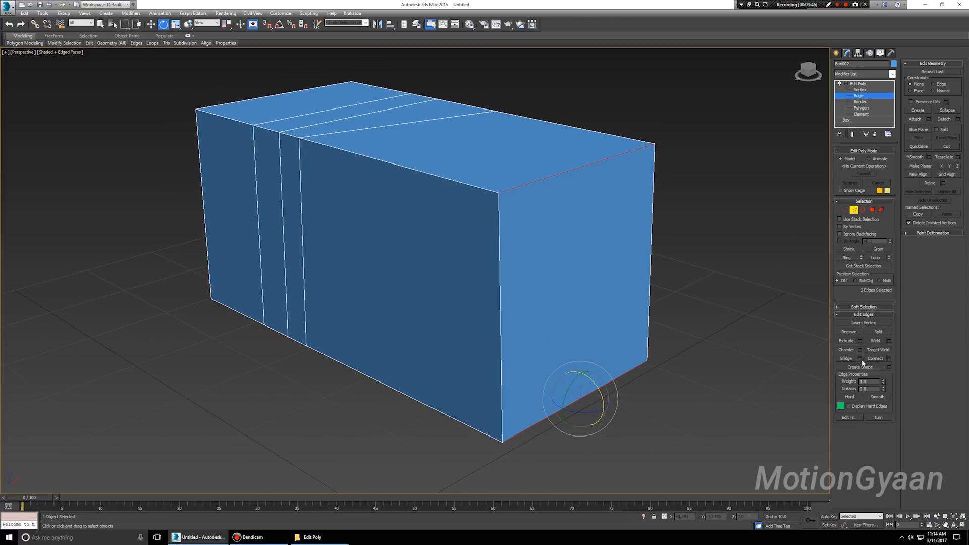
alt+middle_drag(539, 268, 536, 245)
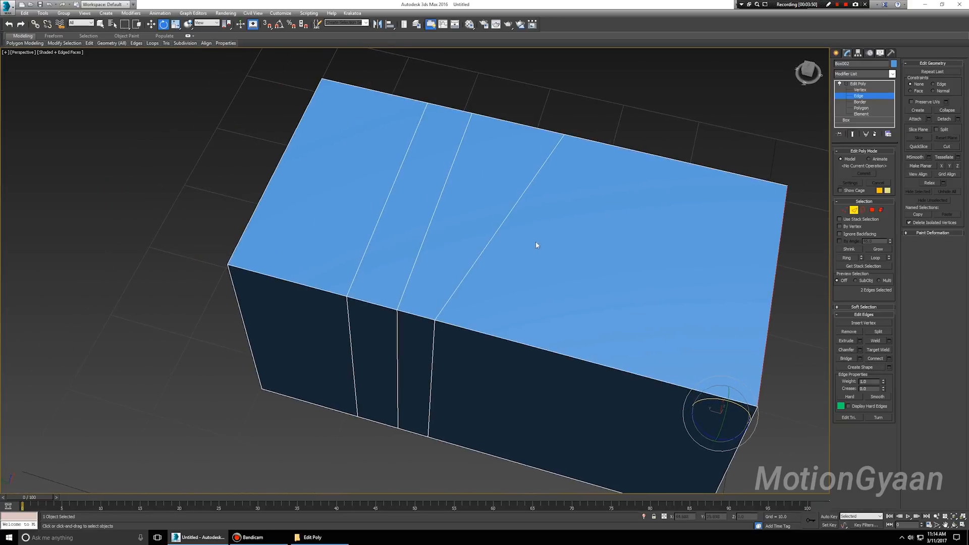
- Remove the two slanted cut edges nearest the box's uncut end from the top face, together with their unused vertices
click(491, 235)
alt+middle_drag(502, 281, 553, 288)
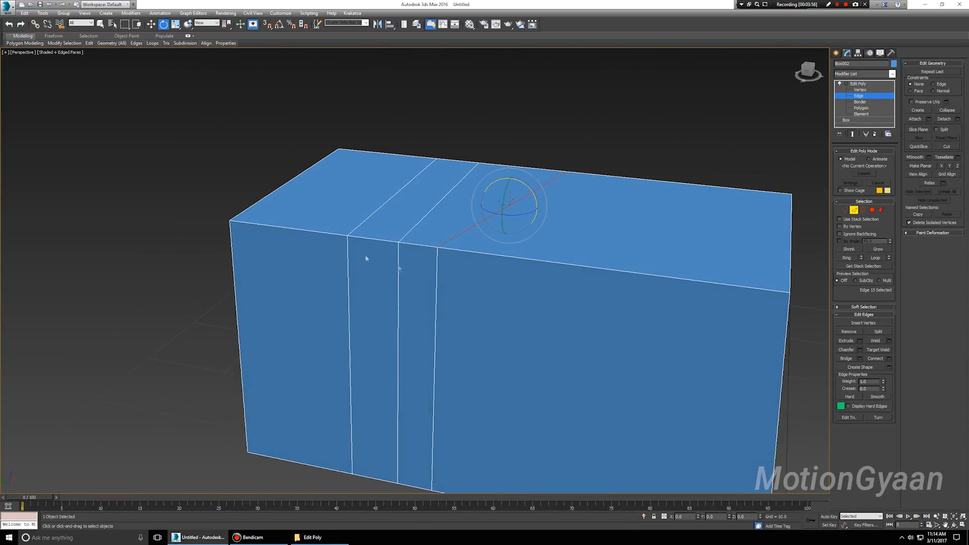
mouse_move(489, 271)
alt+middle_down()
mouse_move(483, 277)
mouse_move(499, 256)
alt+middle_up()
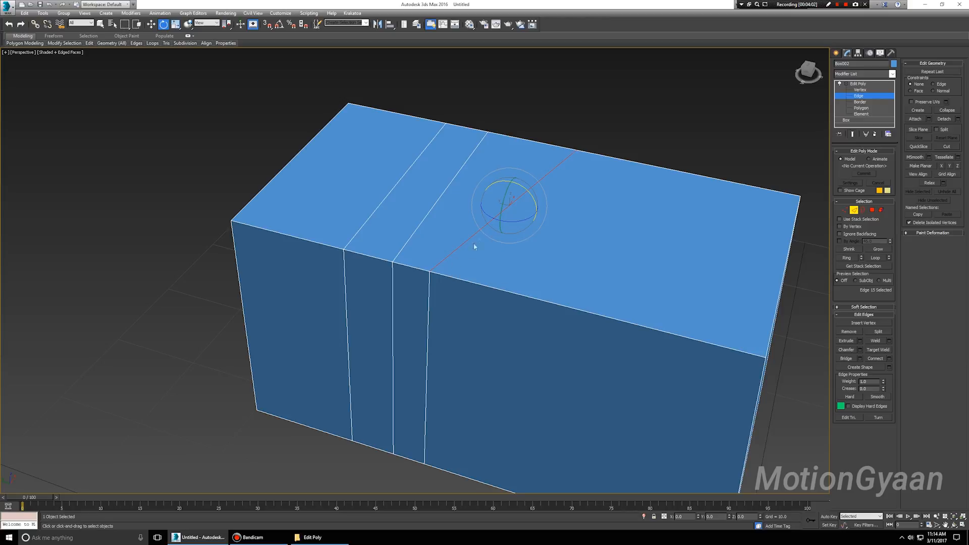
ctrl+click(404, 245)
middle_drag(522, 272, 500, 282)
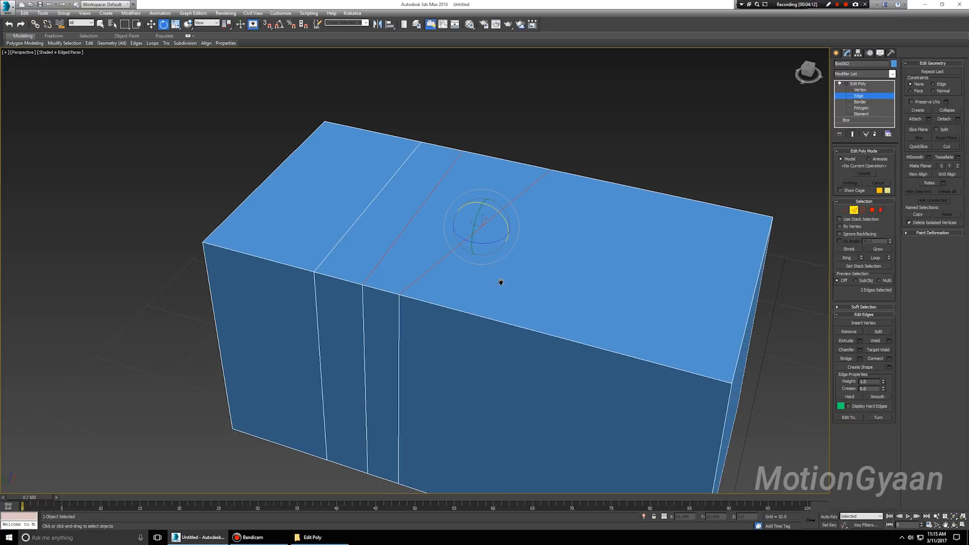
key(ctrl+BackSpace)
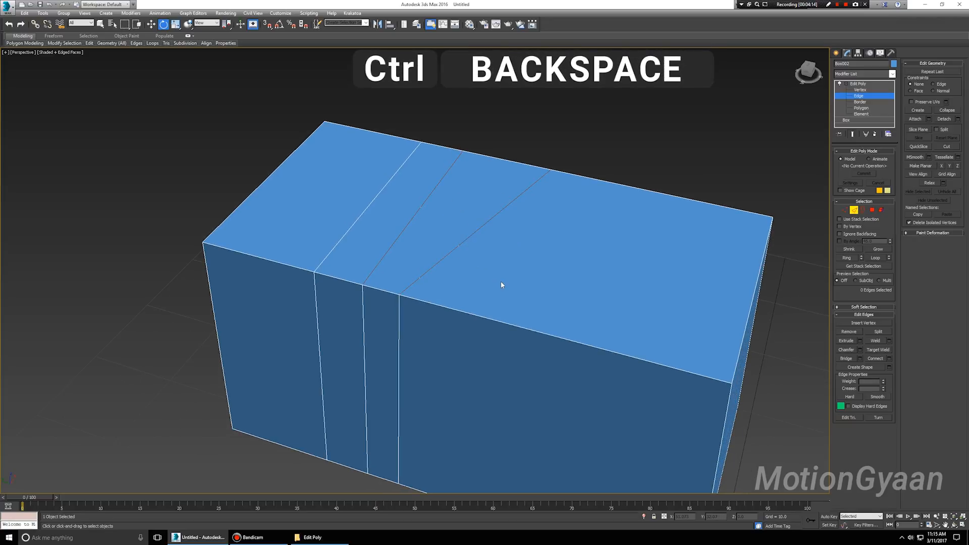
mouse_move(428, 320)
alt+middle_down()
mouse_move(429, 339)
mouse_move(442, 313)
alt+middle_up()
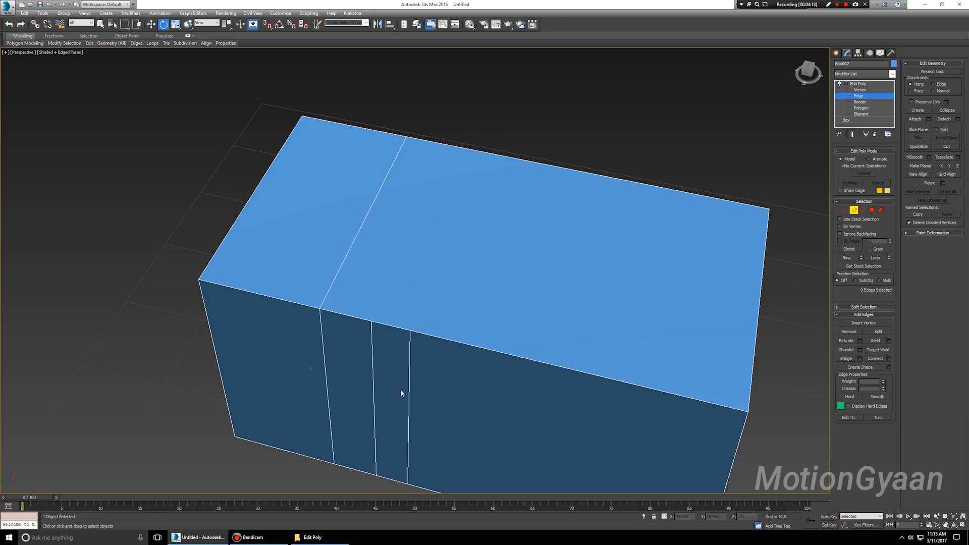
- Inspect the box at vertex level around the removed top edges, and return to edge level
click(859, 90)
click(451, 145)
click(858, 95)
alt+middle_drag(419, 283, 469, 240)
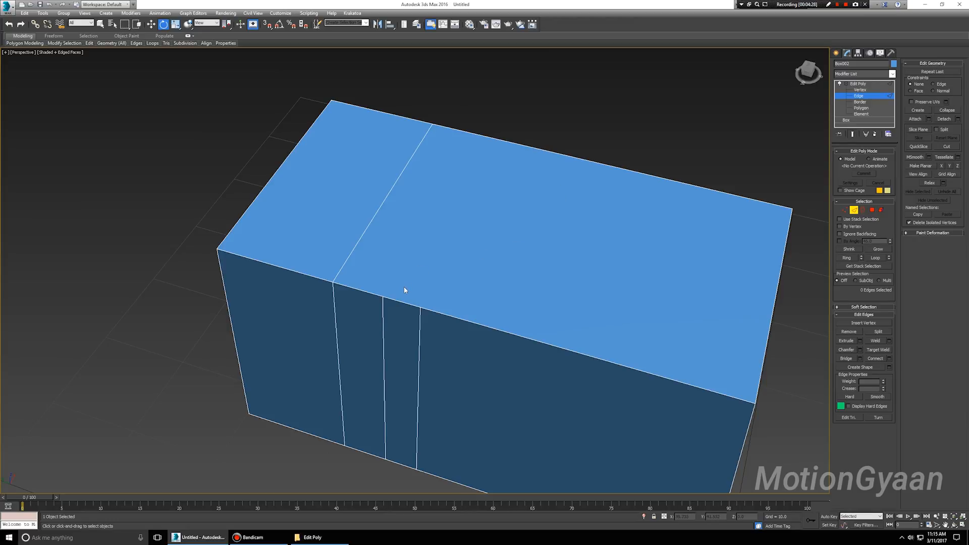
- Undo the edge removal and delete the two top edges with their adjoining faces to open the top
key(ctrl+z)
key(ctrl+z)
alt+middle_drag(476, 262, 528, 272)
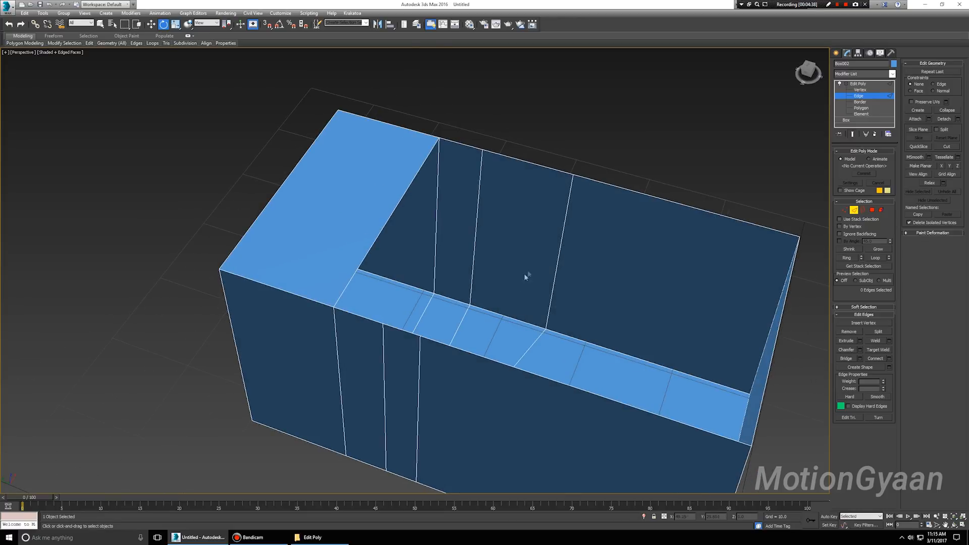
click(370, 248)
alt+middle_drag(494, 346, 452, 283)
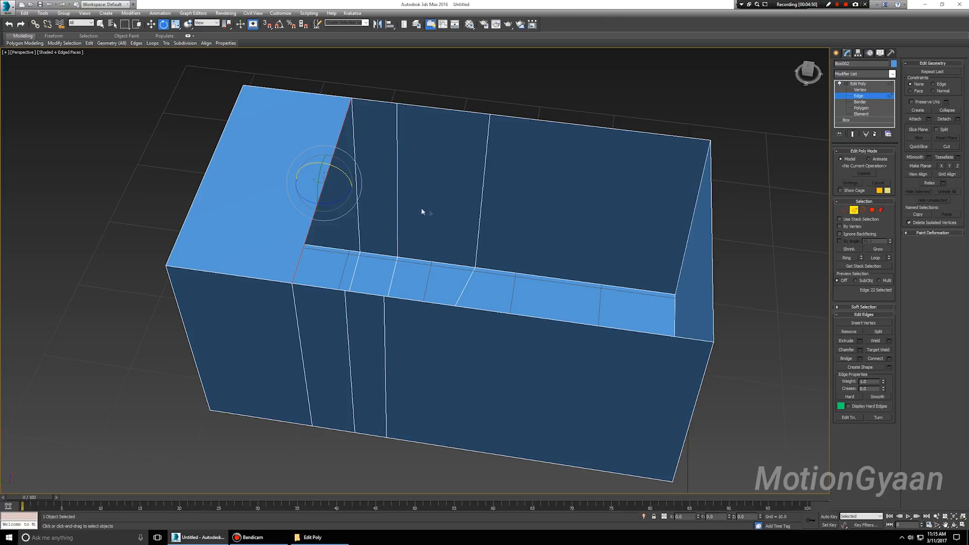
ctrl+click(712, 228)
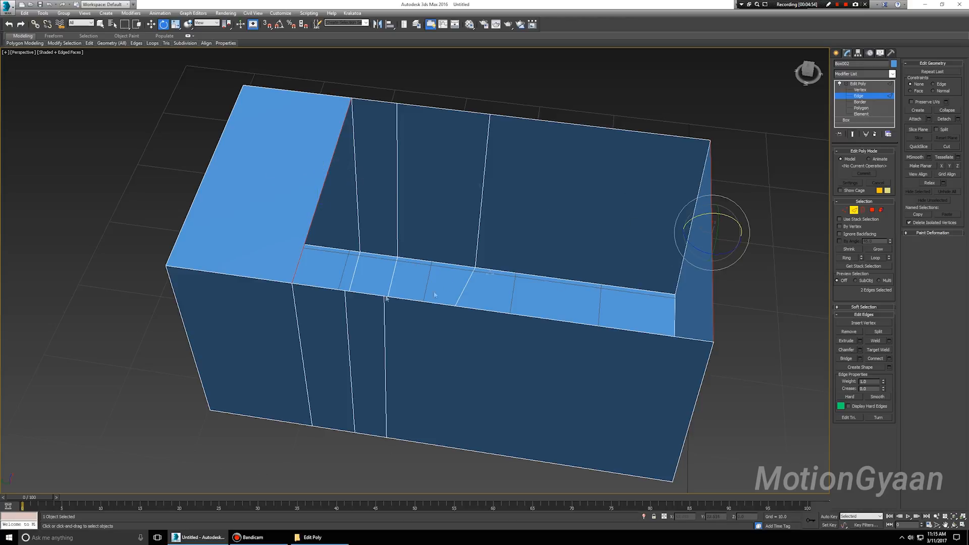
mouse_move(499, 253)
alt+middle_down()
mouse_move(493, 238)
mouse_move(494, 249)
alt+middle_up()
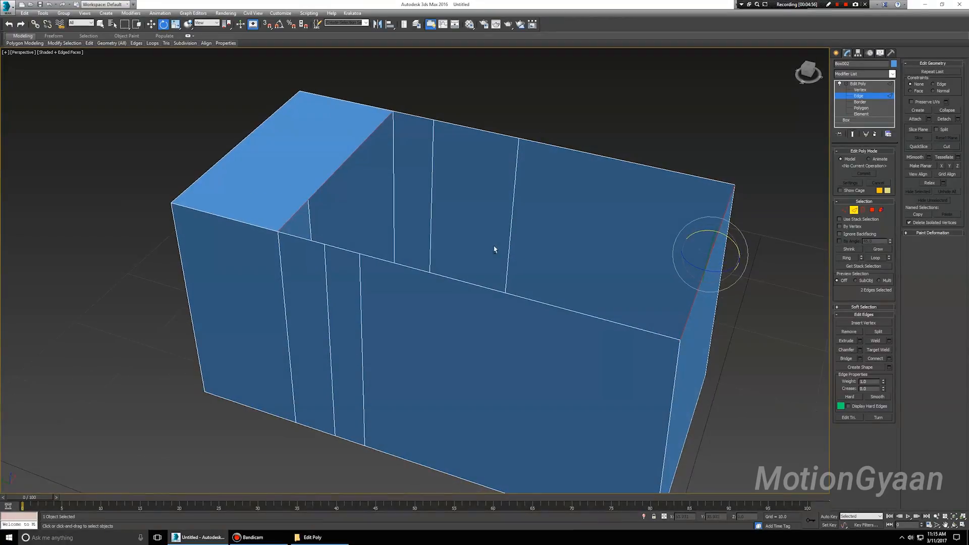
click(432, 95)
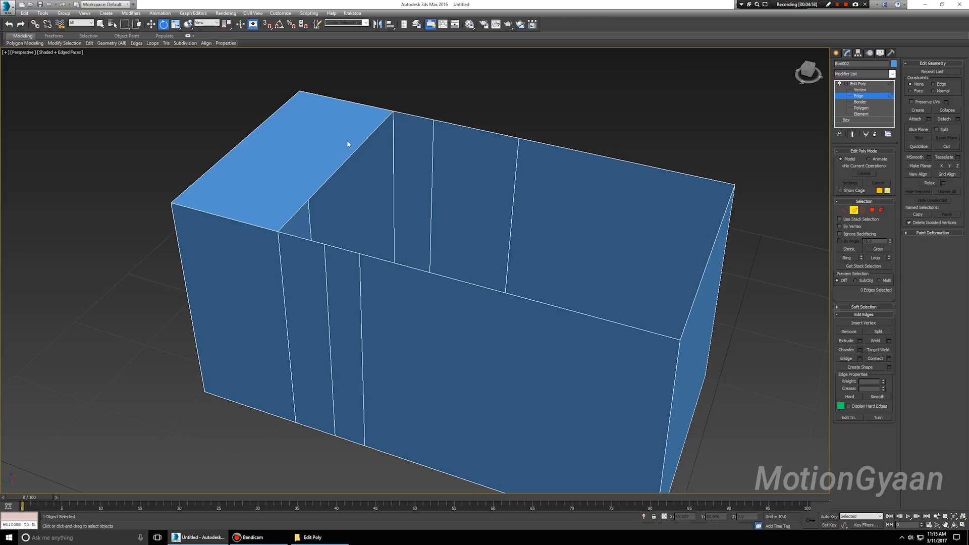
- Bridge the two opposite short edges of the top opening with a single segment, and clear the selection
click(355, 150)
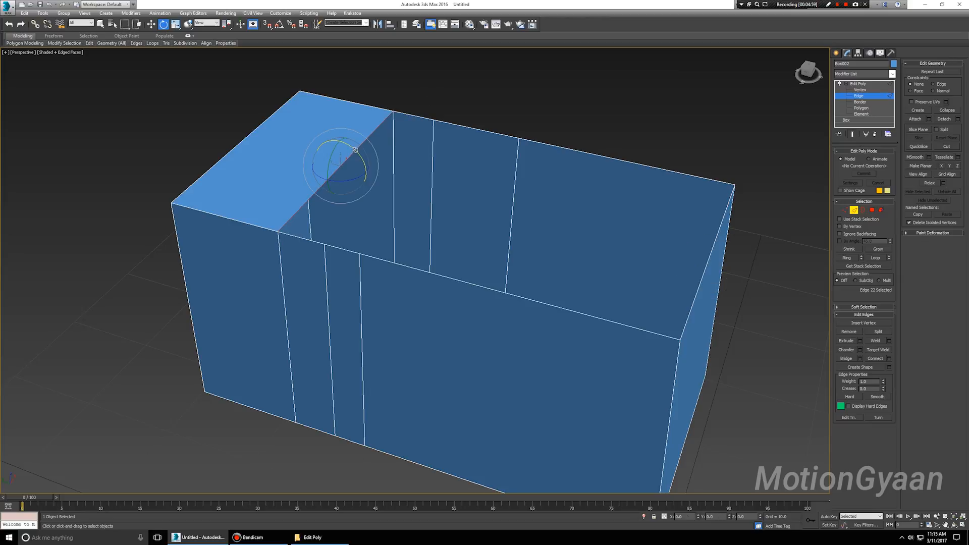
click(694, 303)
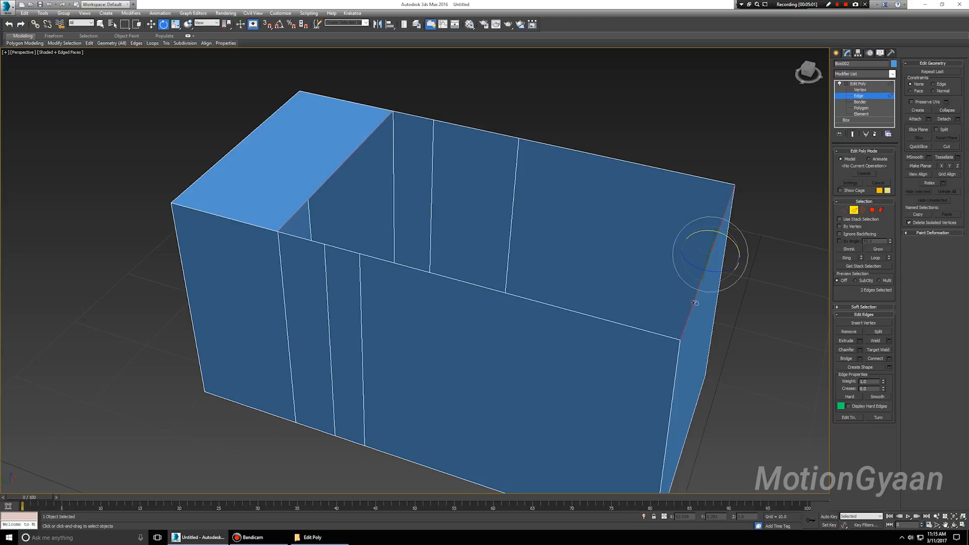
click(860, 359)
middle_drag(452, 246, 491, 184)
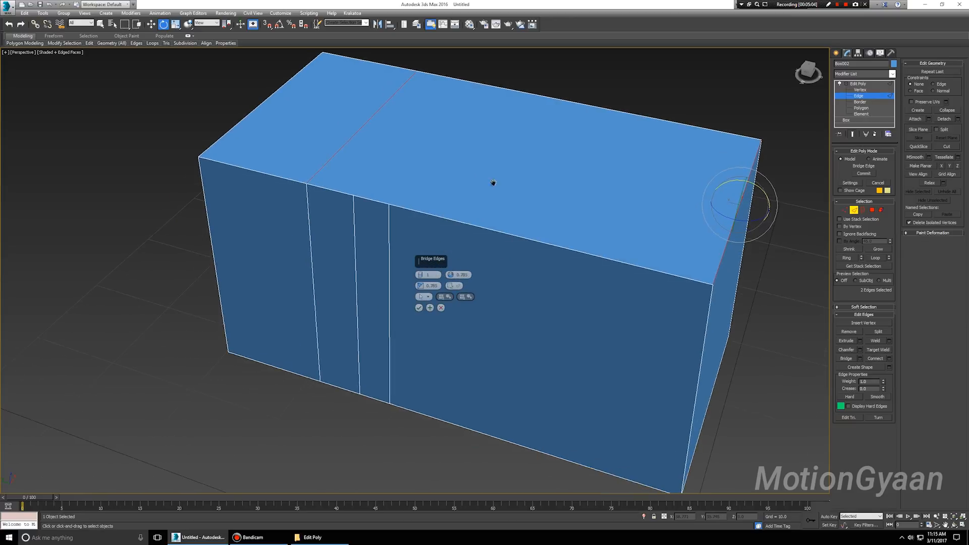
click(419, 307)
alt+middle_drag(435, 229, 625, 293)
middle_drag(614, 329, 634, 253)
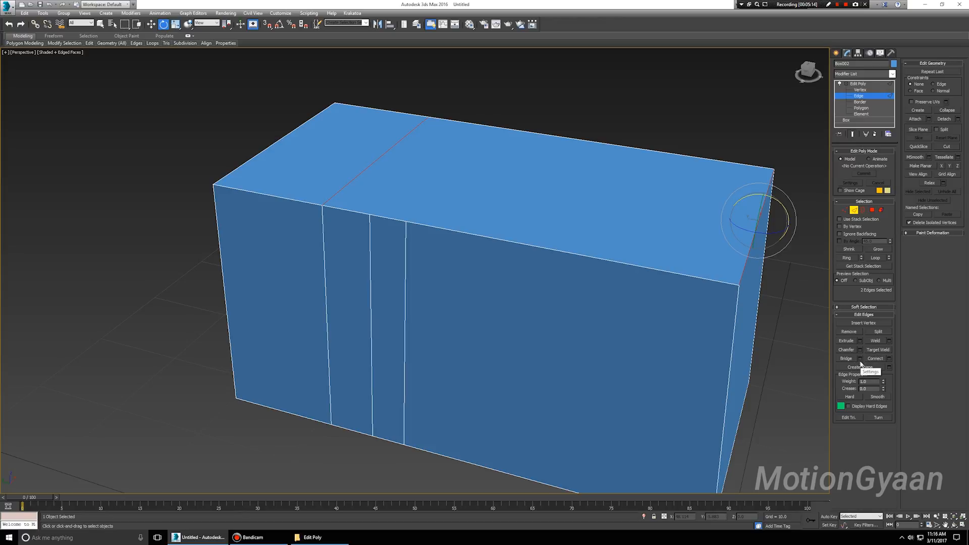
middle_drag(567, 277, 603, 255)
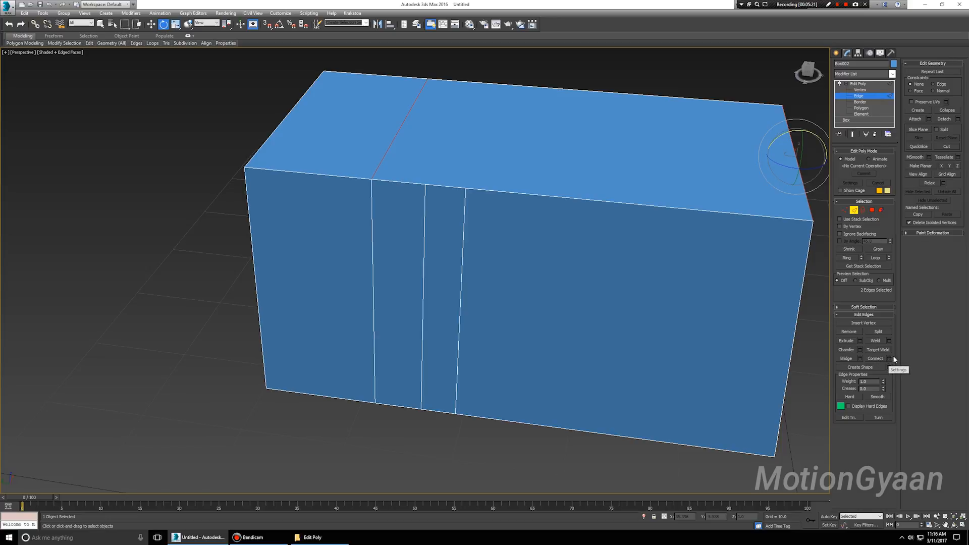
middle_drag(482, 268, 510, 179)
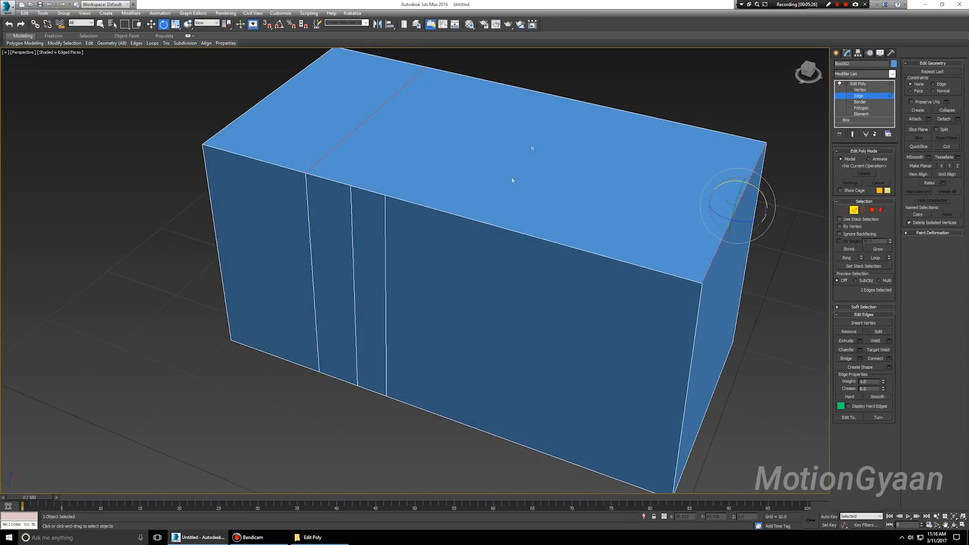
click(562, 88)
middle_drag(563, 88, 555, 113)
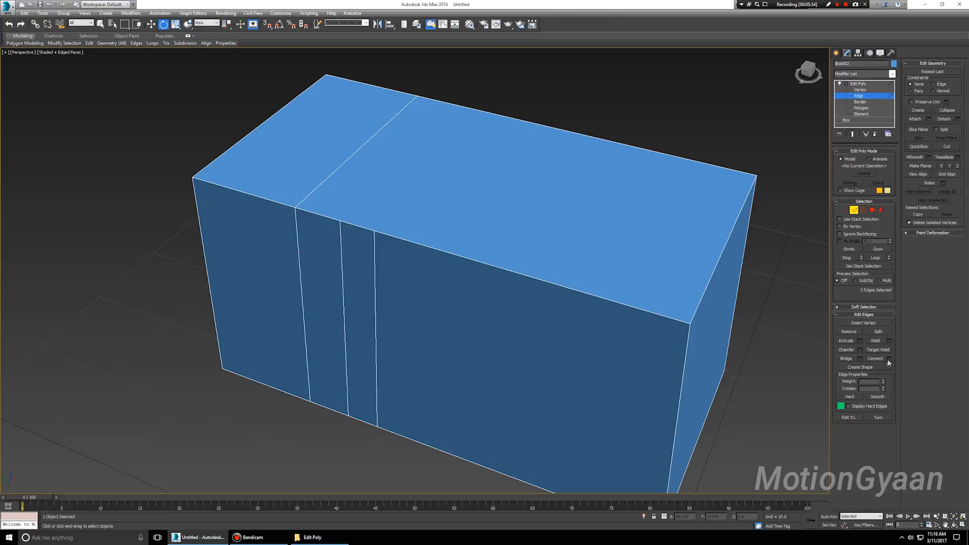
- Select the two leftover vertical cut edges on each long side of the box, four edges in all
mouse_move(363, 277)
alt+middle_down()
mouse_move(383, 262)
mouse_move(371, 261)
alt+middle_up()
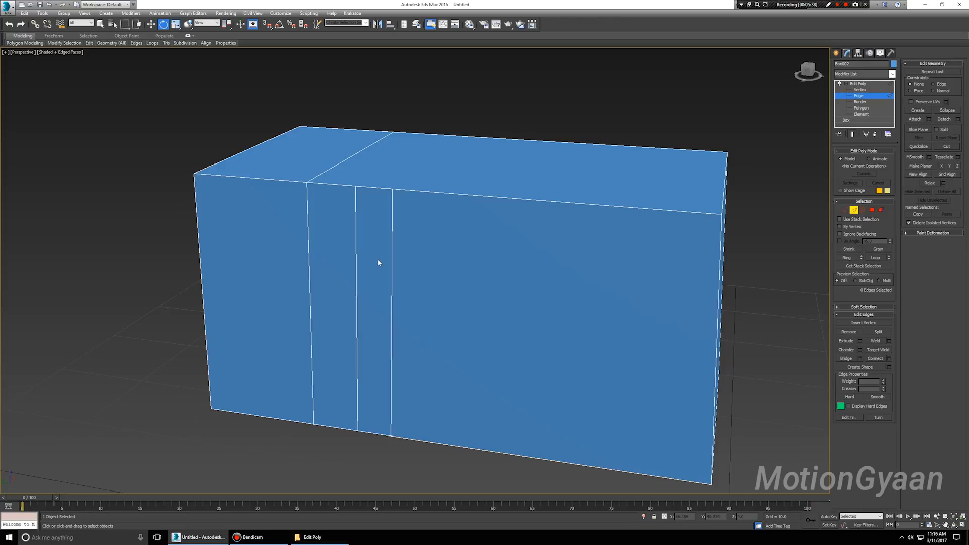
click(391, 279)
ctrl+click(355, 281)
mouse_move(396, 288)
alt+middle_down()
mouse_move(469, 292)
mouse_move(413, 287)
alt+middle_up()
ctrl+click(453, 303)
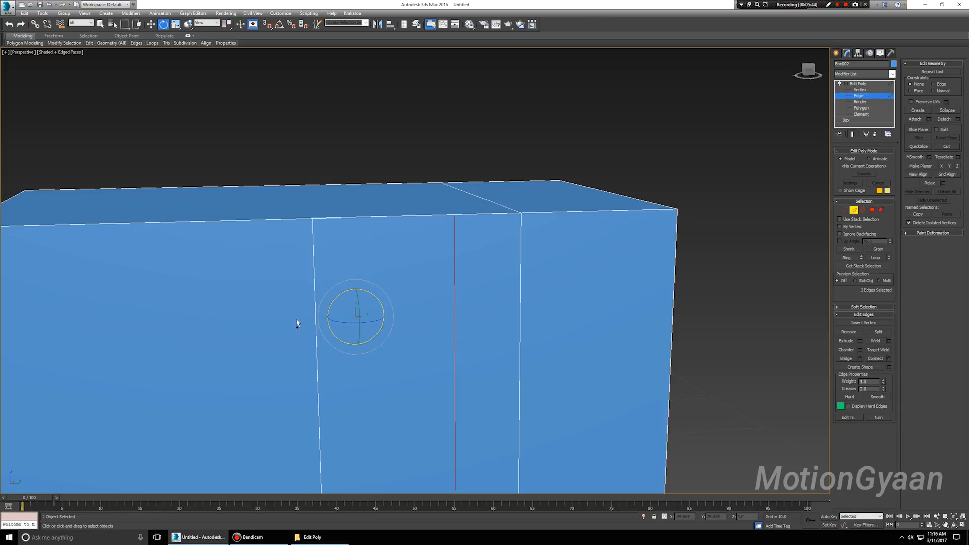
ctrl+click(316, 325)
- Try removing the four selected vertical edges, and undo the removal
key(ctrl+d)
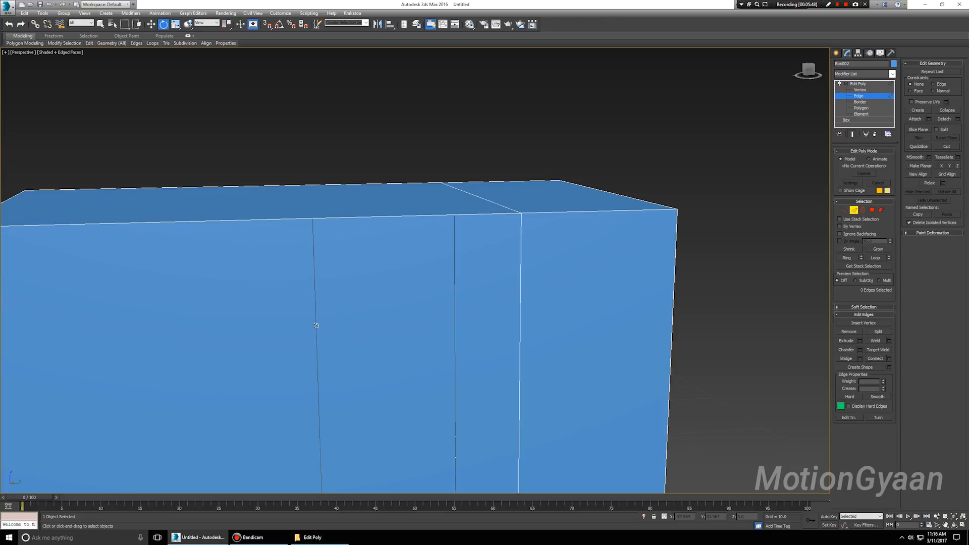
right_click(316, 325)
mouse_move(331, 400)
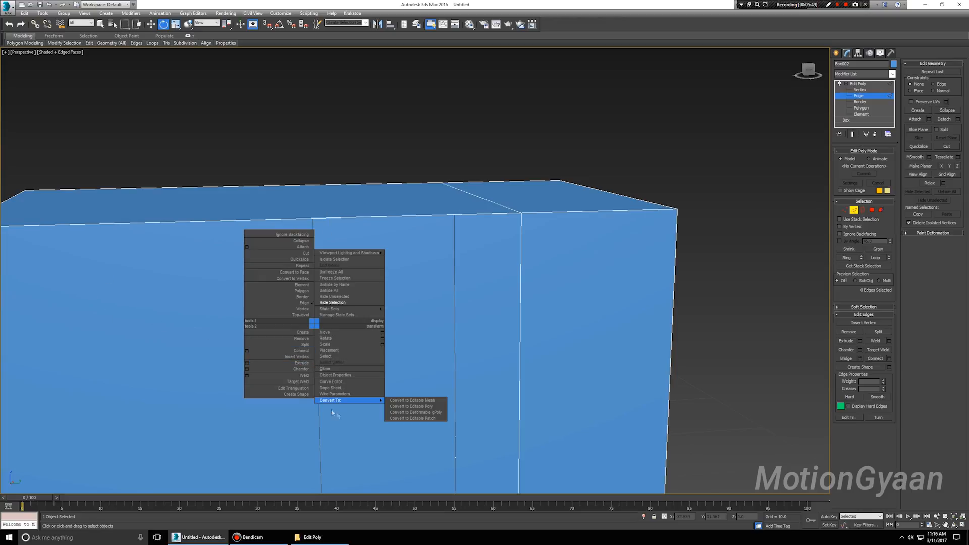
click(456, 392)
alt+middle_drag(456, 392, 477, 391)
key(ctrl+z)
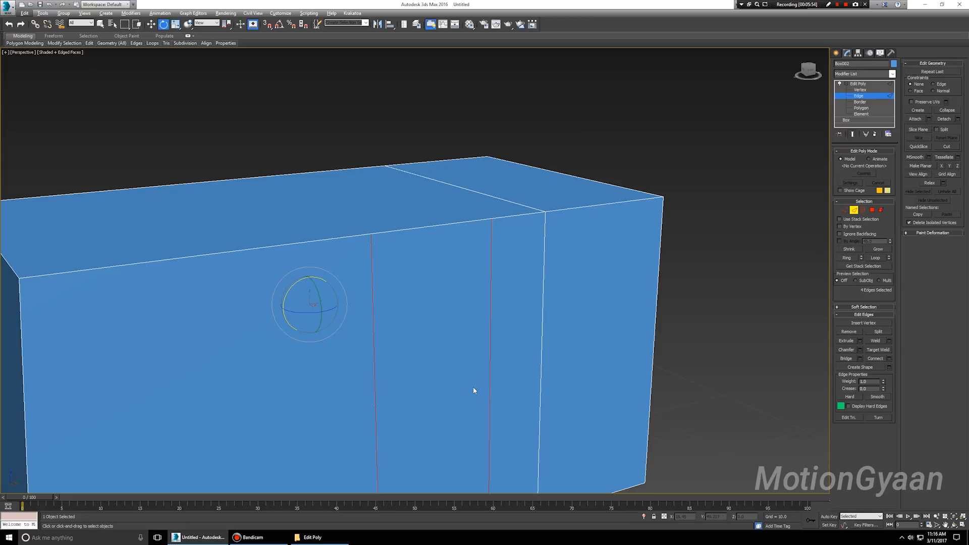
- Try deleting the four selected vertical edges along with their side faces, and undo the deletion
key(Delete)
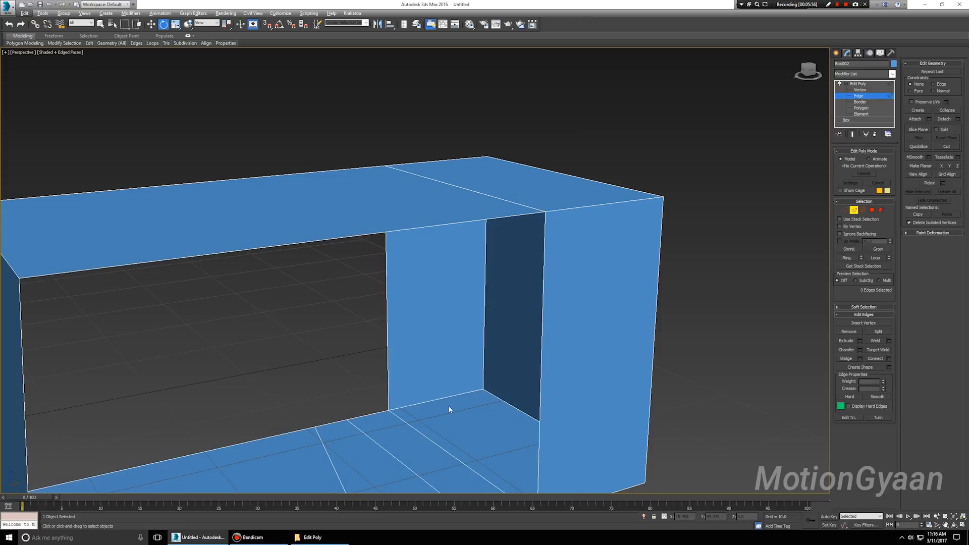
scroll(289, 301, down, 4)
alt+middle_drag(428, 307, 494, 335)
key(ctrl+z)
- Remove the four selected vertical edges and their vertices while keeping the side faces
scroll(434, 337, up, 4)
scroll(548, 339, down, 4)
key(ctrl+BackSpace)
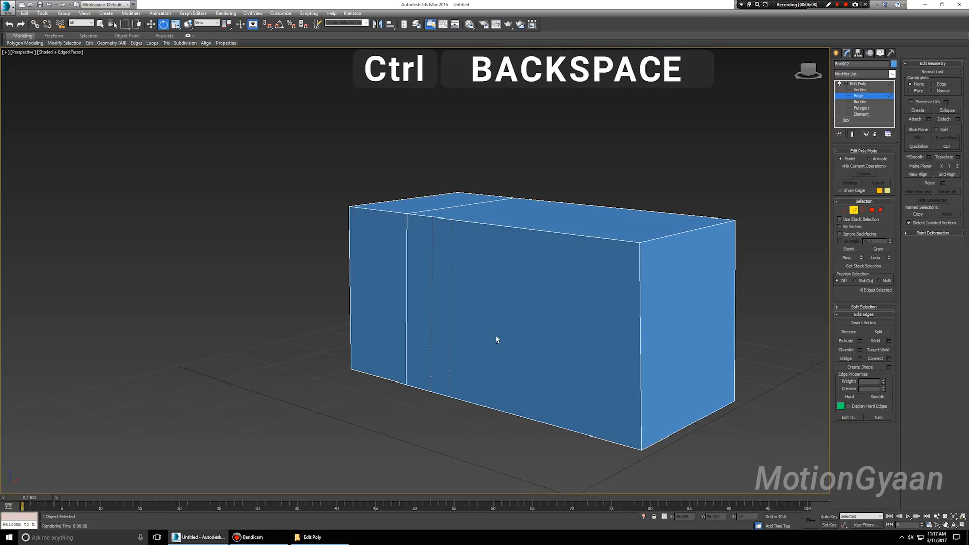
alt+middle_drag(463, 320, 488, 311)
scroll(487, 311, up, 4)
scroll(488, 310, down, 2)
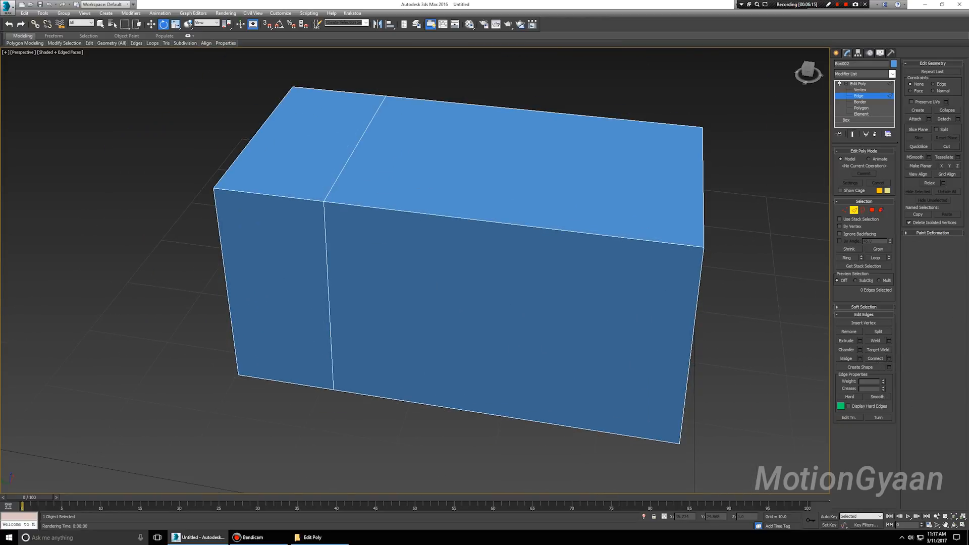
- Select the long top edge of the front face beside the remaining cut, and clear the selection
alt+middle_drag(517, 255, 512, 303)
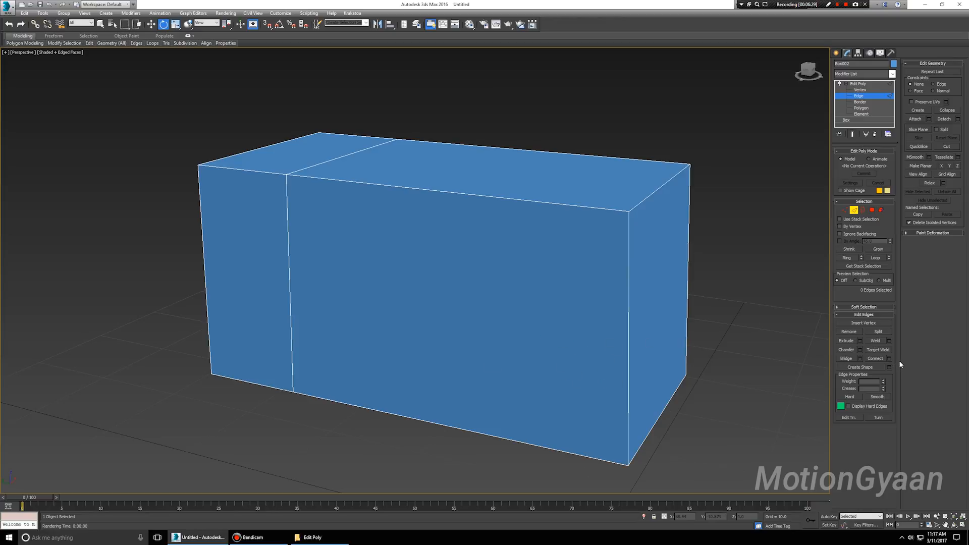
alt+middle_drag(266, 269, 277, 268)
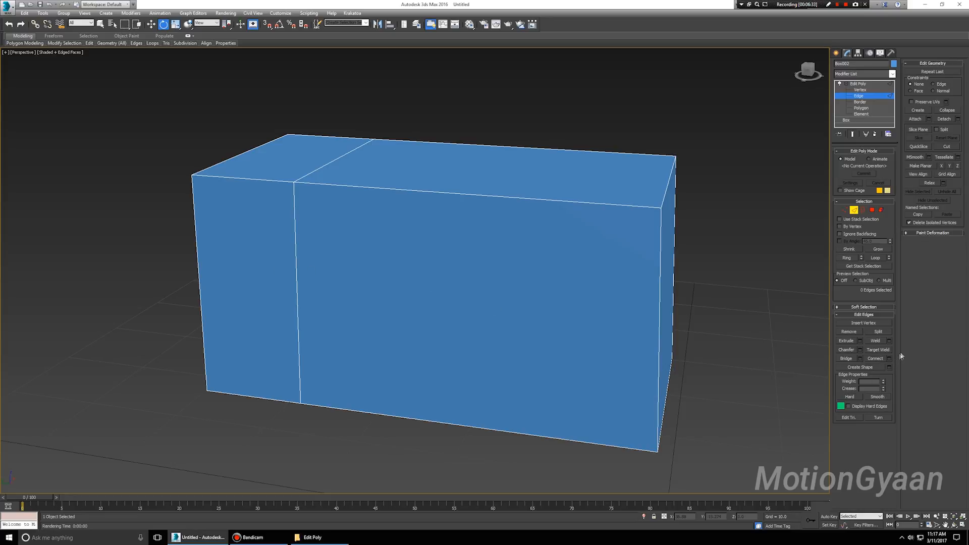
click(472, 193)
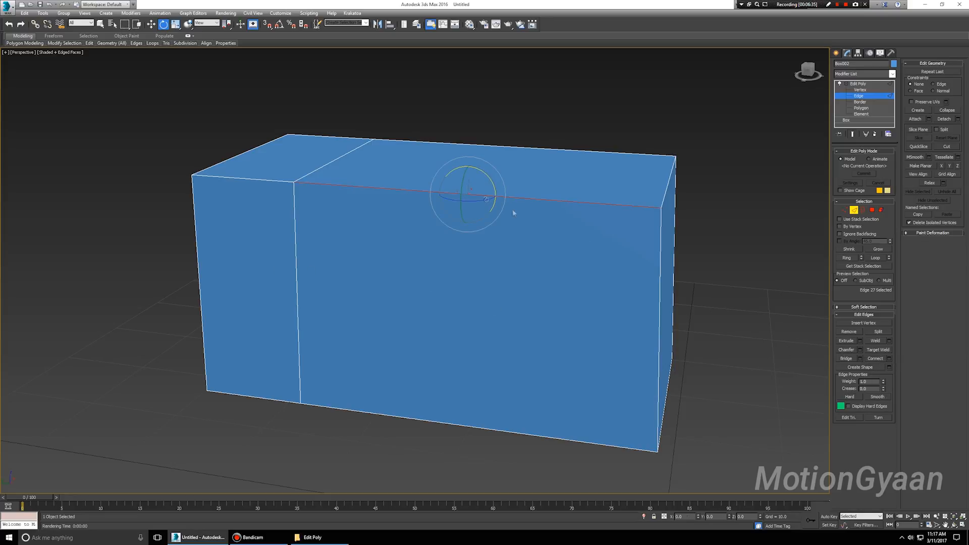
click(712, 333)
click(586, 204)
alt+middle_drag(558, 189, 574, 267)
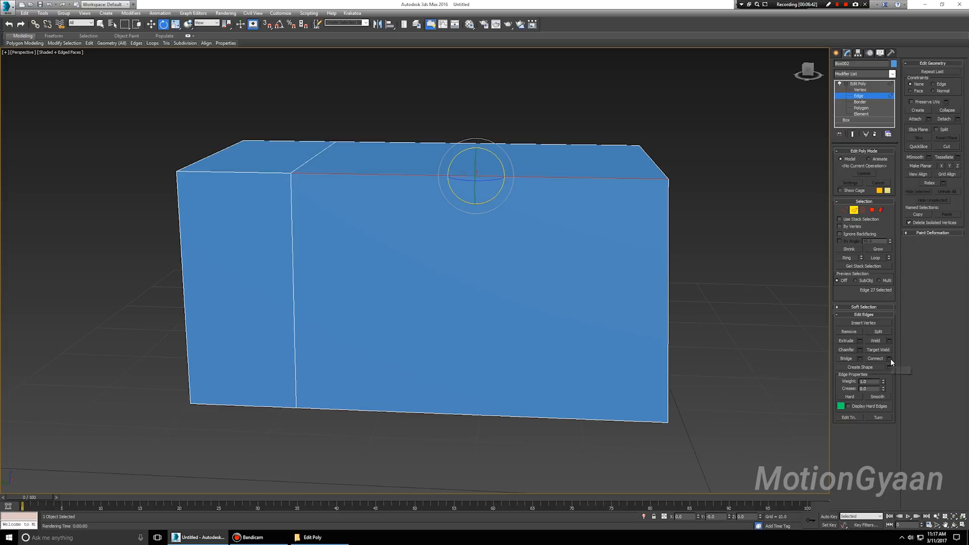
click(630, 392)
- Select the ring of vertical edges starting from the remaining cut's vertical edge, and check the selection around the box
alt+middle_drag(630, 392, 418, 341)
alt+middle_drag(299, 298, 326, 310)
click(304, 297)
key(alt+r)
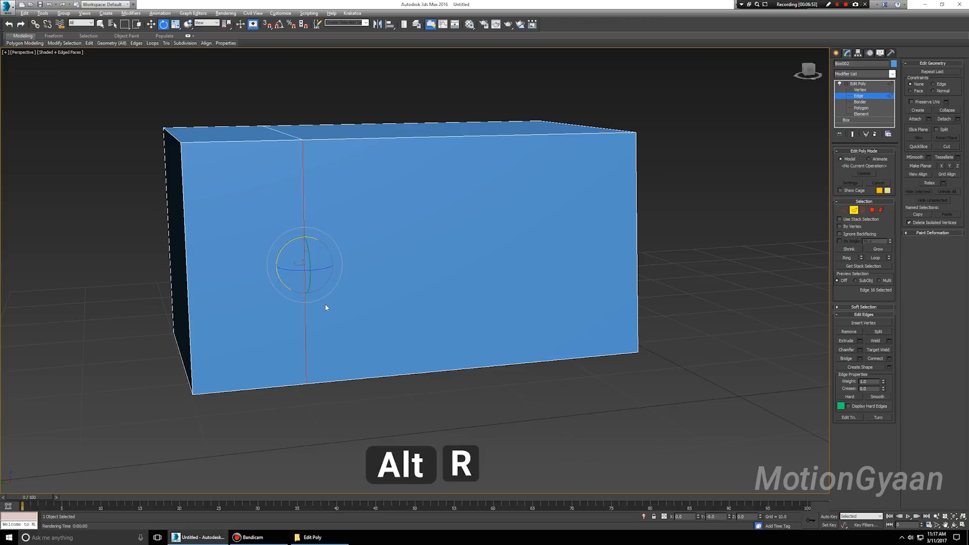
alt+middle_drag(221, 316, 440, 313)
alt+middle_drag(380, 315, 466, 310)
alt+middle_drag(621, 300, 553, 290)
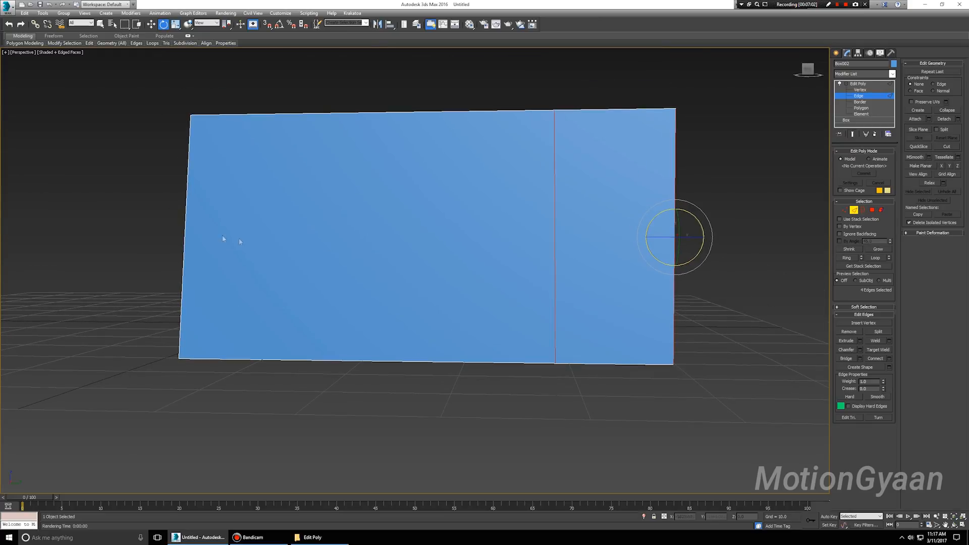
- Select all six vertical edges with a region across the box and preview connecting them with 2 segments
drag(109, 195, 757, 253)
alt+middle_drag(234, 270, 363, 281)
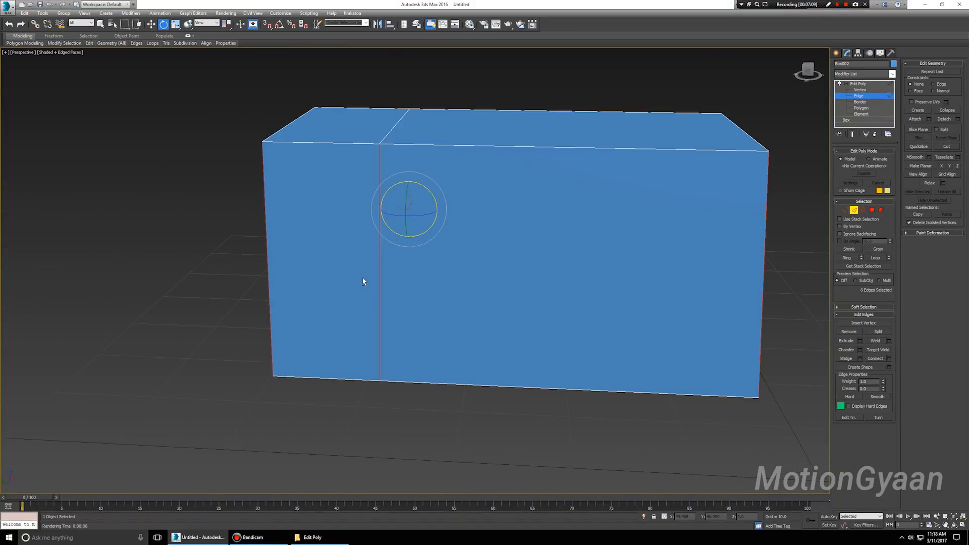
click(889, 358)
mouse_move(382, 335)
alt+middle_down()
mouse_move(536, 337)
mouse_move(394, 333)
alt+middle_up()
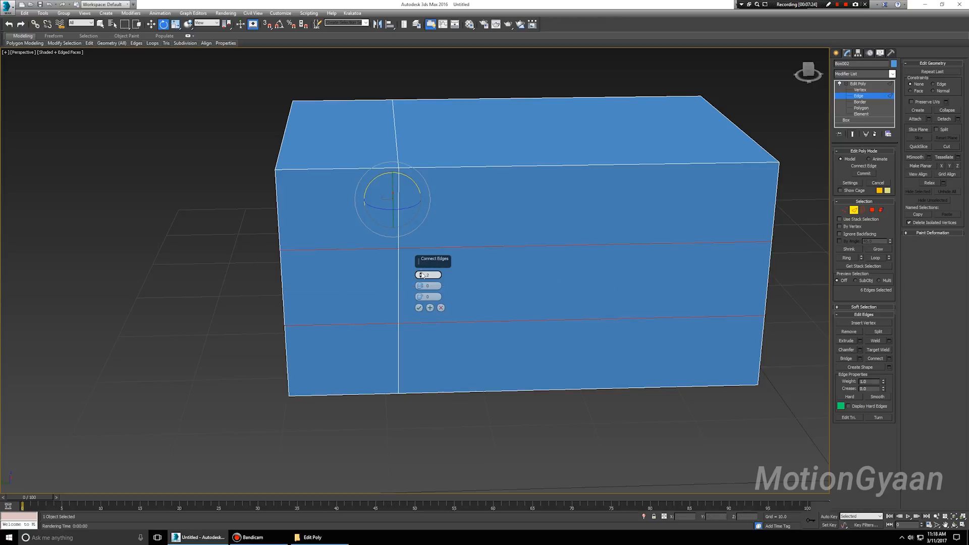
- Set the pinch of the two connecting edge loops to about 61, spreading them toward the box's top and bottom
click(421, 274)
drag(420, 284, 430, 235)
drag(461, 322, 467, 329)
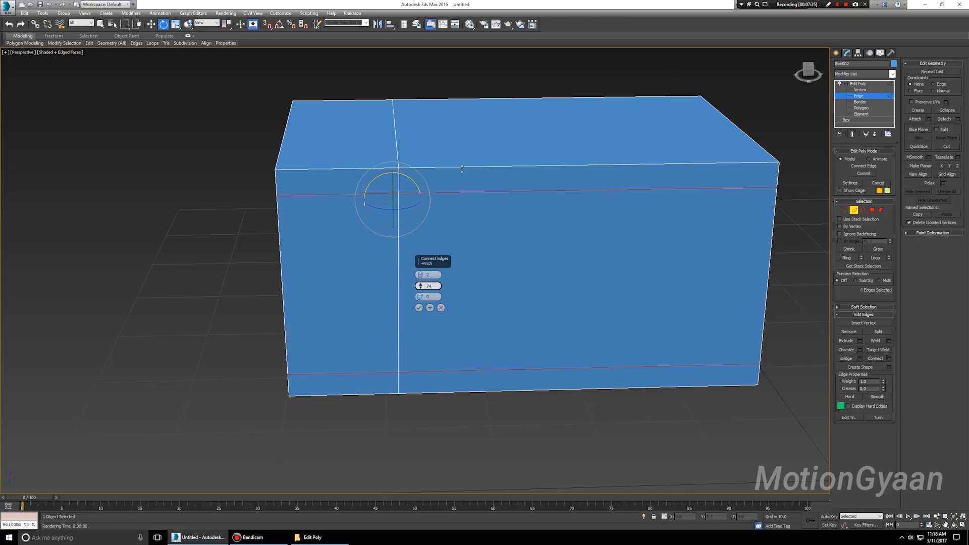
drag(461, 288, 461, 299)
drag(459, 204, 460, 234)
- Slide the two pinched connecting loops upward by about 16 and apply the connection
drag(421, 297, 426, 319)
mouse_move(422, 264)
mouse_down()
mouse_move(428, 308)
mouse_move(420, 272)
mouse_up()
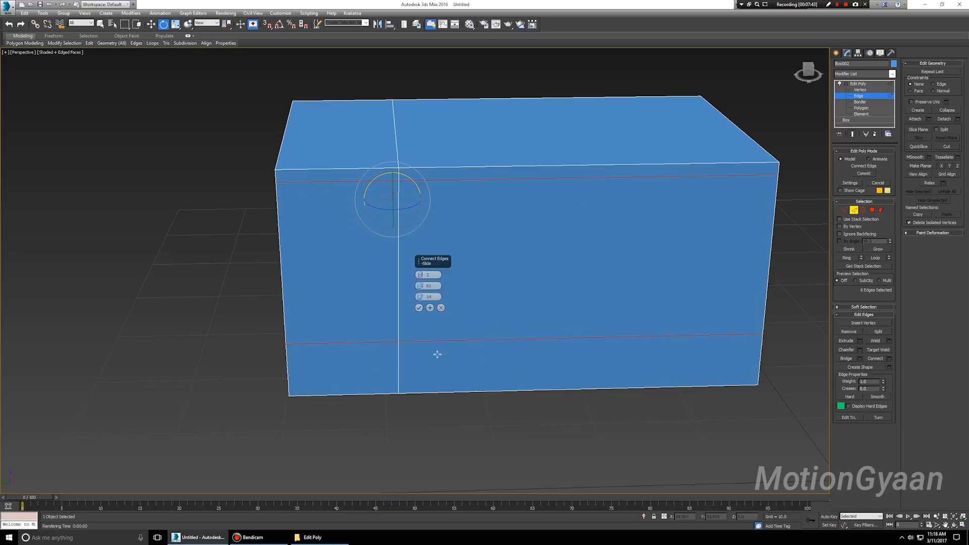
click(419, 307)
alt+middle_drag(471, 319, 529, 317)
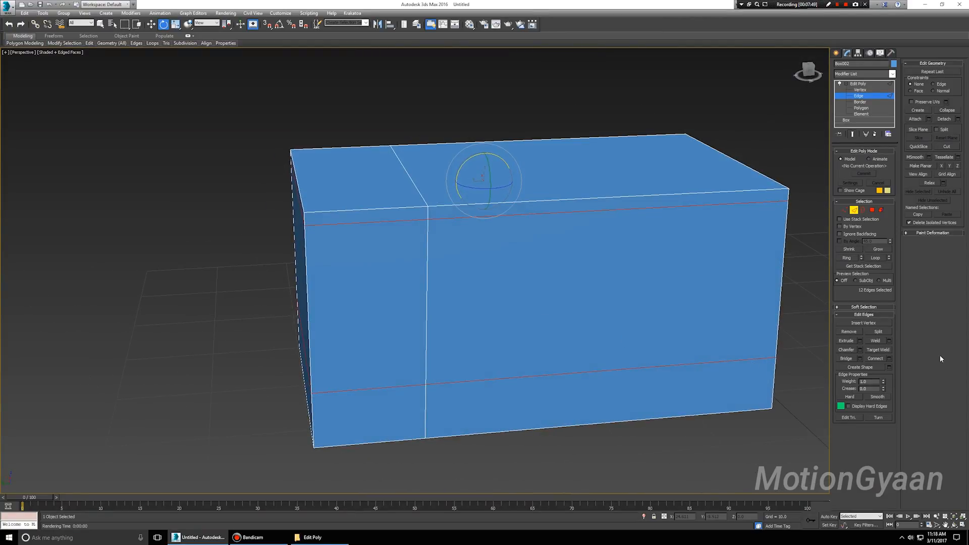
- Clear the edge selection and insert a horizontal edge loop around the box between the two existing loops with SwiftLoop
click(115, 141)
alt+middle_drag(422, 233, 530, 279)
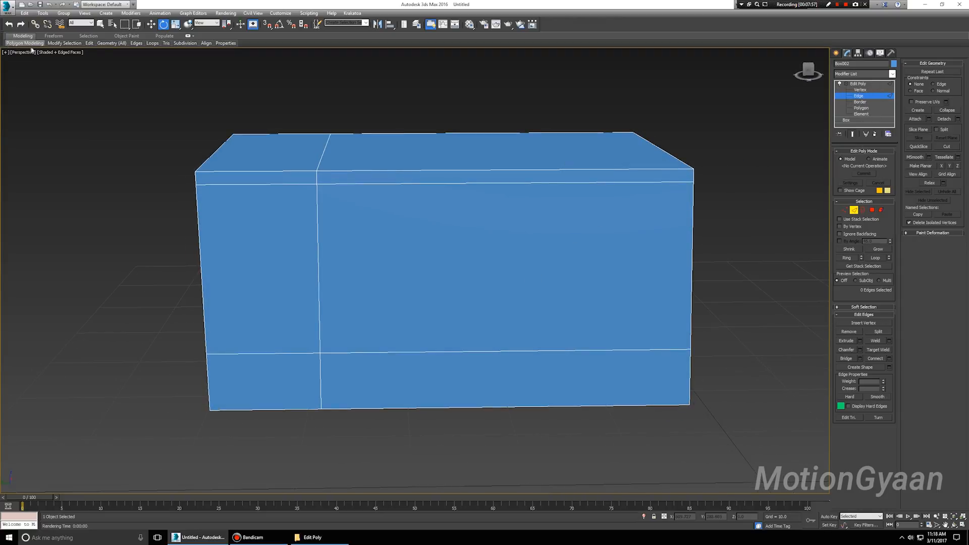
mouse_move(87, 43)
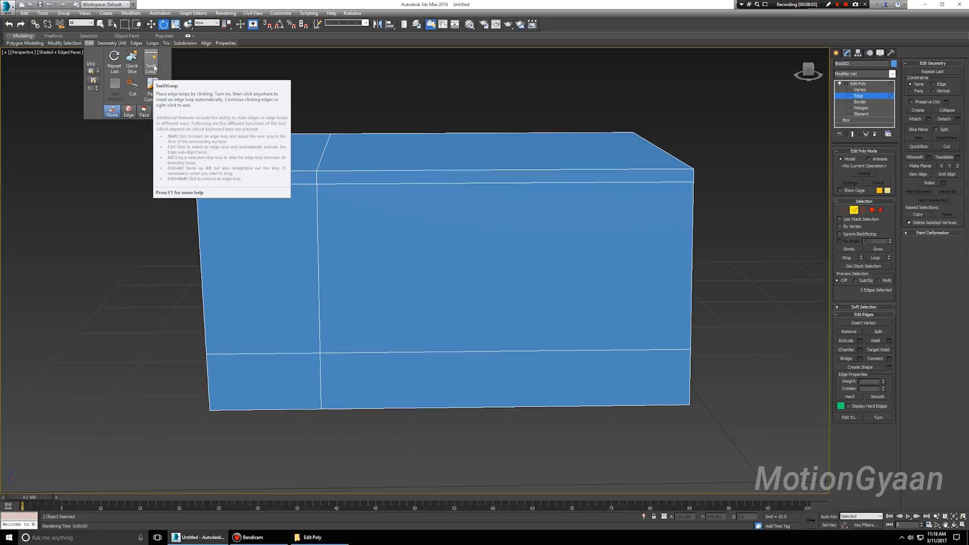
click(153, 64)
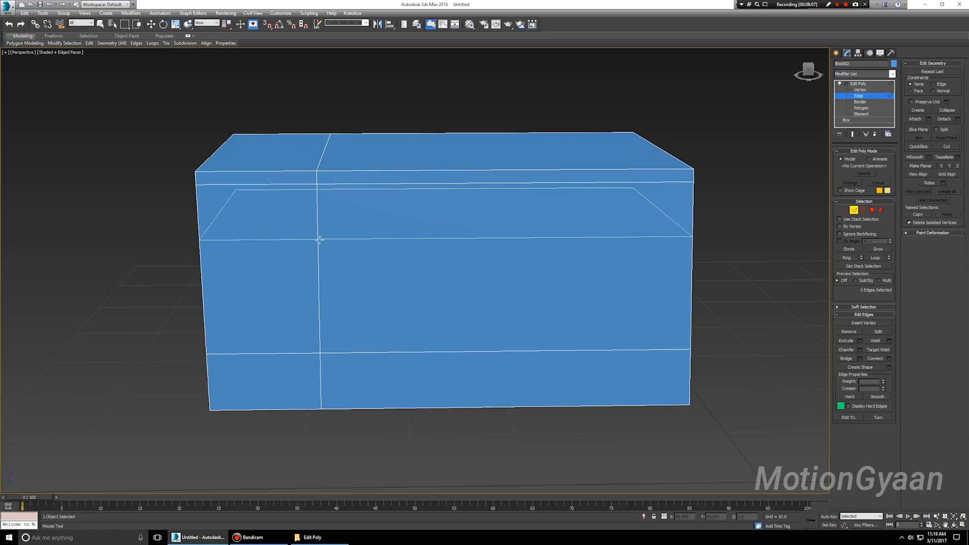
click(297, 276)
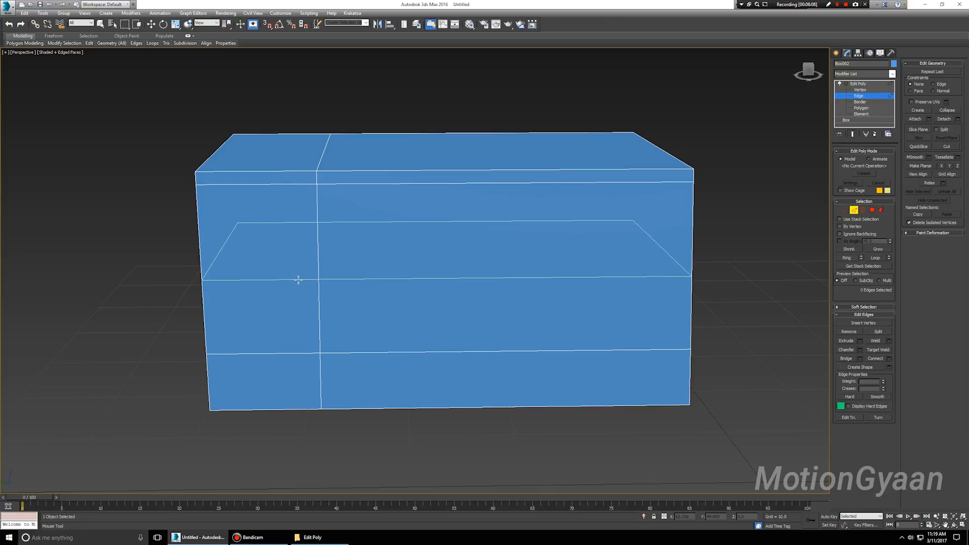
alt+middle_drag(292, 287, 362, 297)
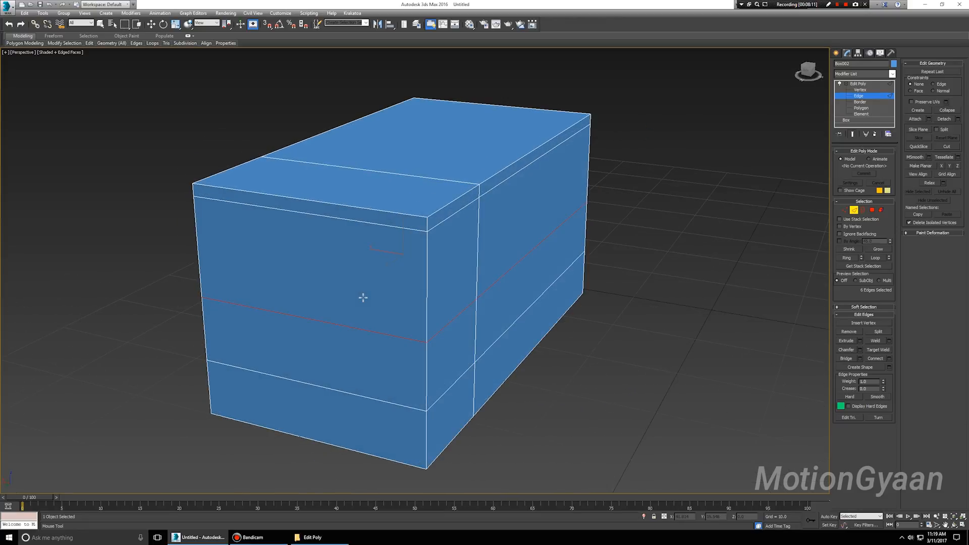
mouse_move(519, 304)
alt+middle_down()
mouse_move(482, 305)
mouse_move(516, 302)
alt+middle_up()
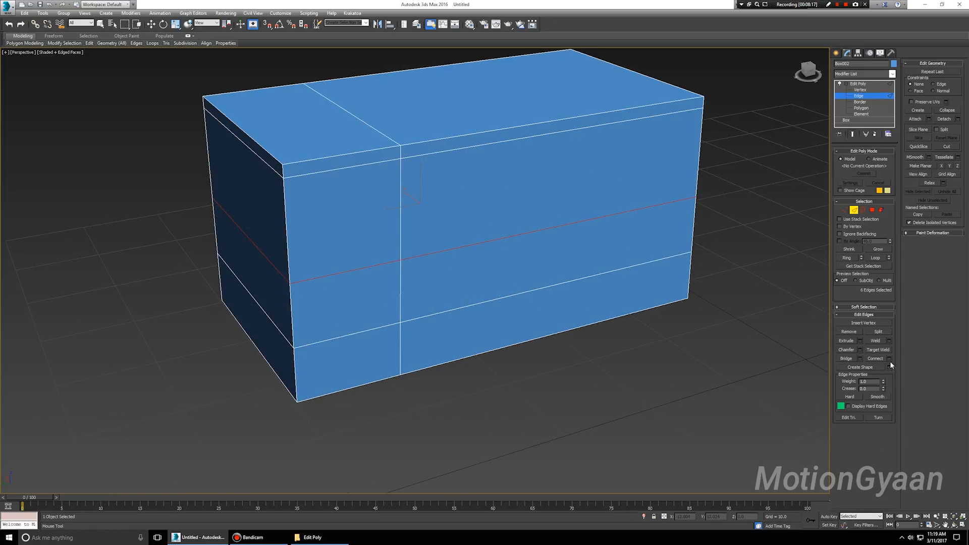
- Switch to the Move tool for the selected middle edge loop and view it from the box's other side
mouse_move(476, 277)
alt+middle_down()
mouse_move(454, 305)
mouse_move(452, 266)
mouse_move(473, 281)
mouse_move(460, 277)
mouse_move(467, 263)
mouse_move(480, 283)
alt+middle_up()
key(w)
alt+middle_drag(411, 279, 501, 273)
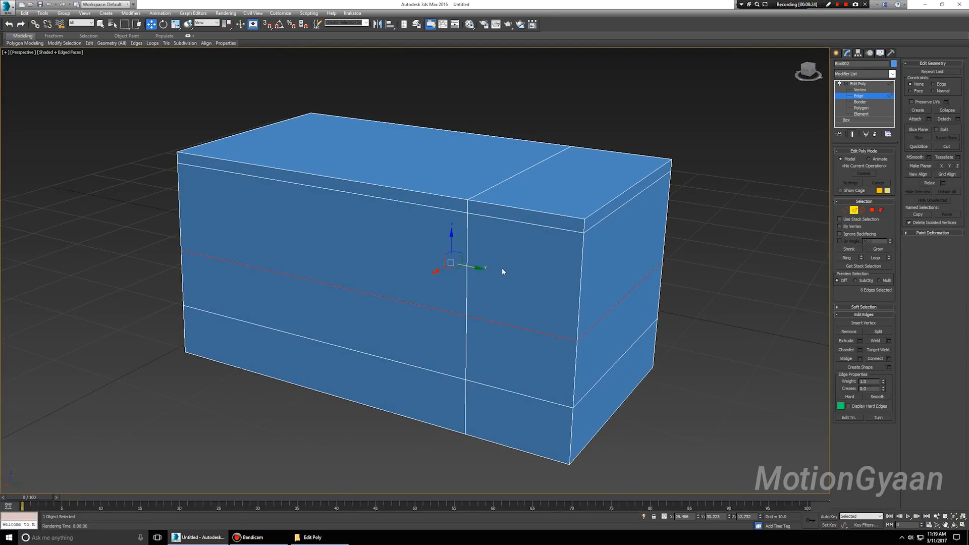